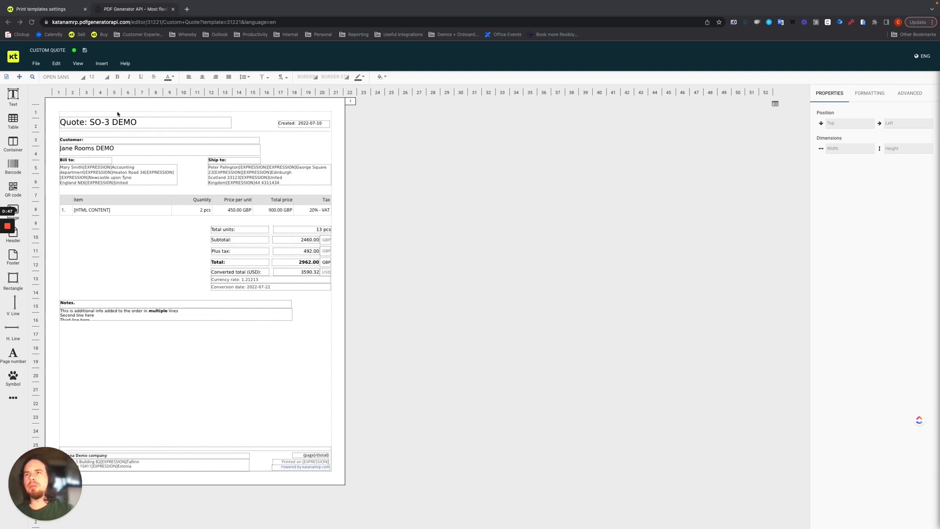
# Set the font size of the quote number heading to 12.
pyautogui.click(142, 121)
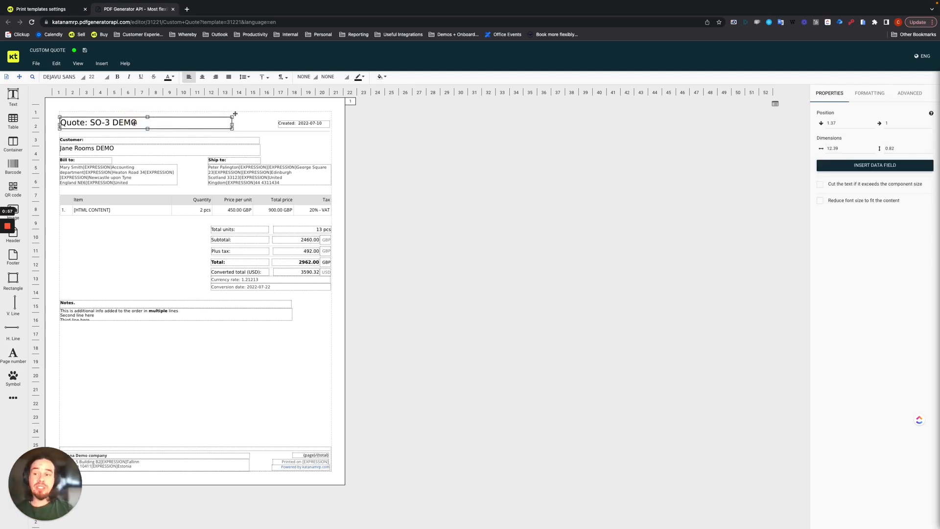
pyautogui.click(108, 79)
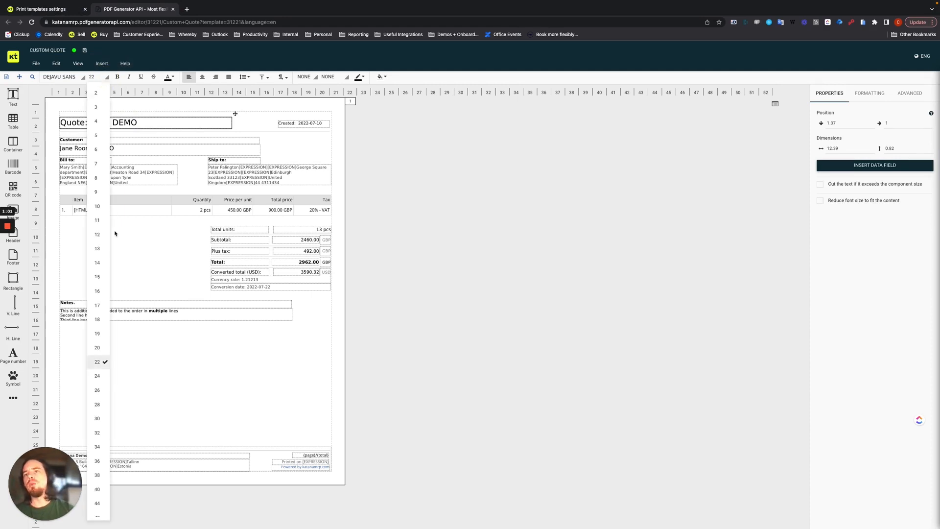
pyautogui.click(98, 208)
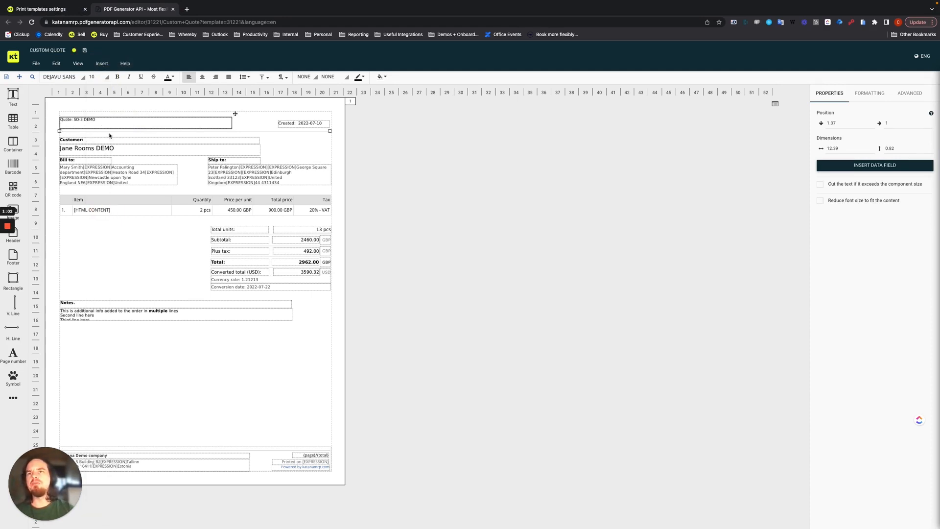
pyautogui.click(105, 81)
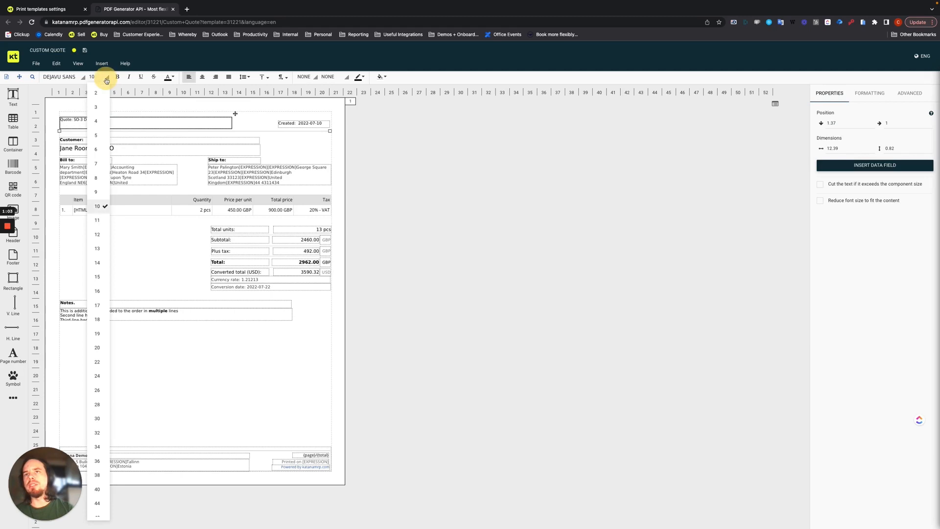
pyautogui.click(103, 237)
# Shrink the quote number box to about 3.71 by 0.56 and place it directly above the Created date.
pyautogui.click(216, 120)
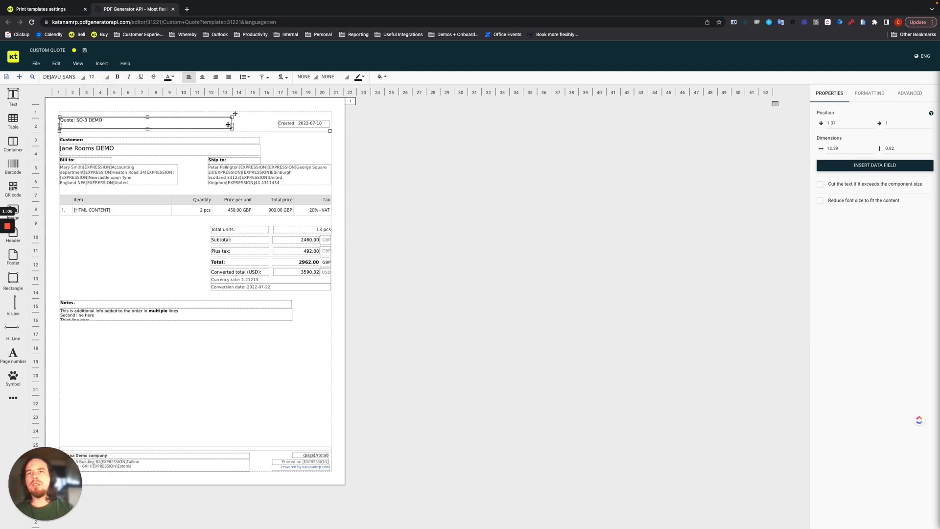
pyautogui.moveTo(232, 125); pyautogui.dragTo(119, 125)
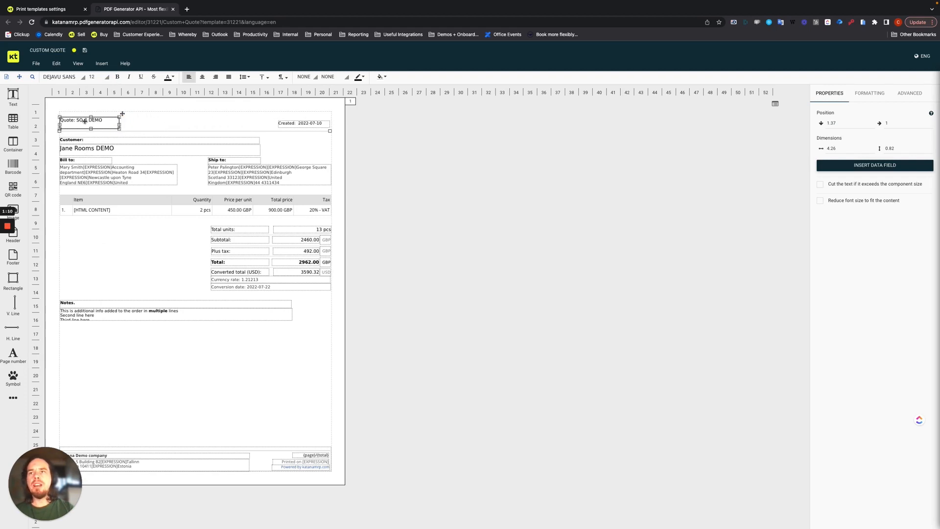
pyautogui.moveTo(89, 129); pyautogui.dragTo(330, 118)
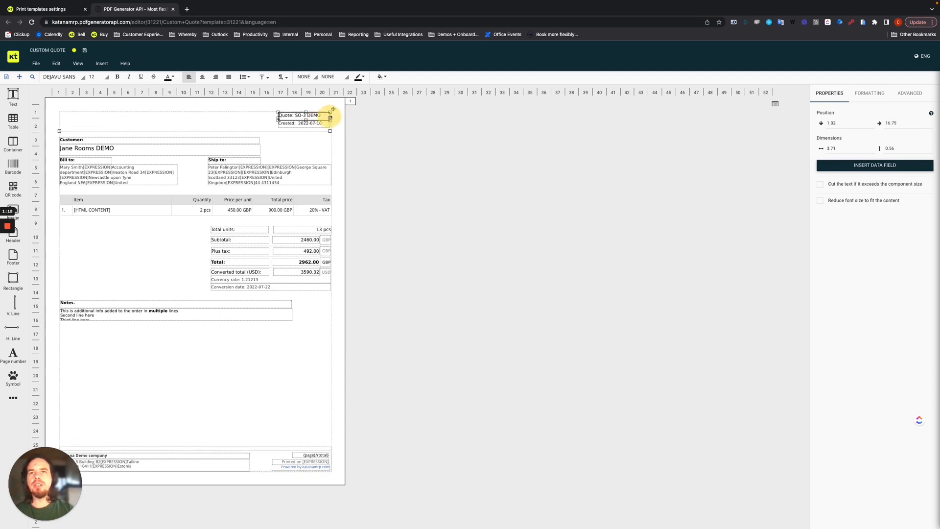
pyautogui.click(341, 141)
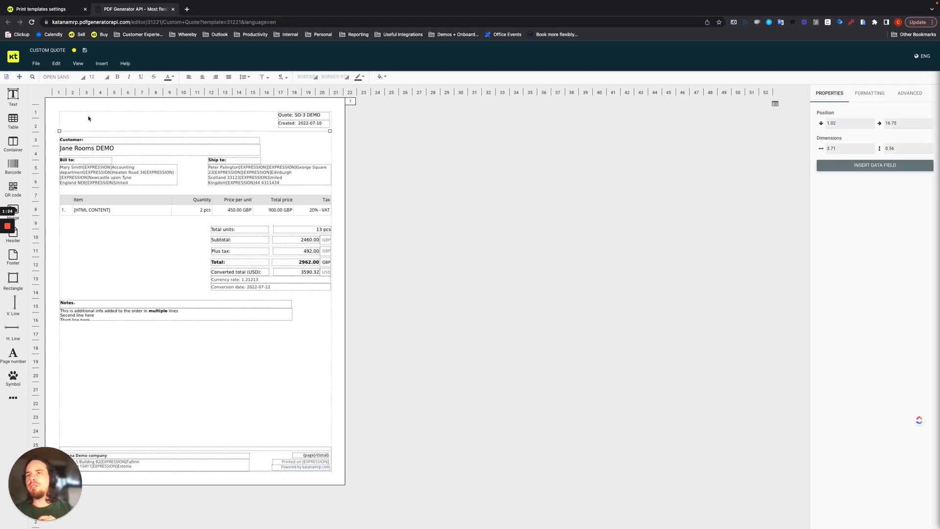
pyautogui.click(105, 148)
pyautogui.moveTo(162, 156); pyautogui.dragTo(138, 154)
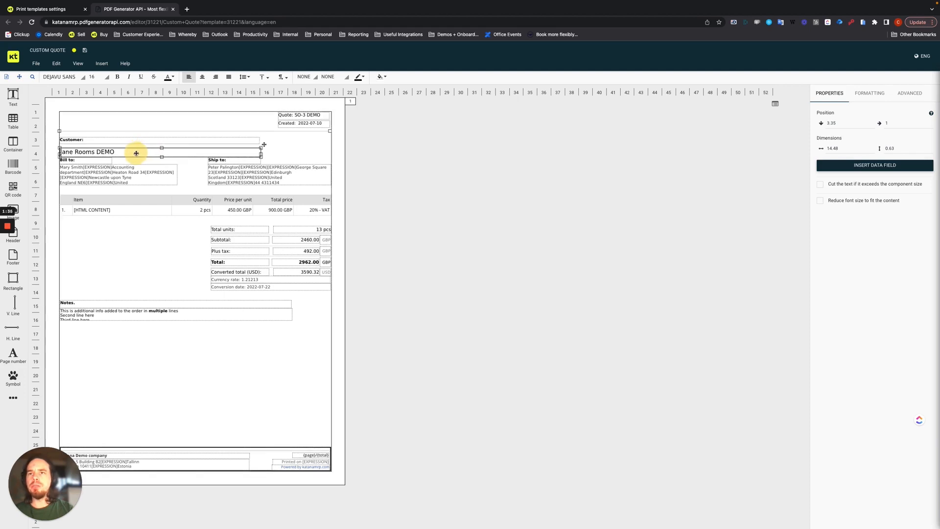
pyautogui.moveTo(136, 154); pyautogui.dragTo(135, 149)
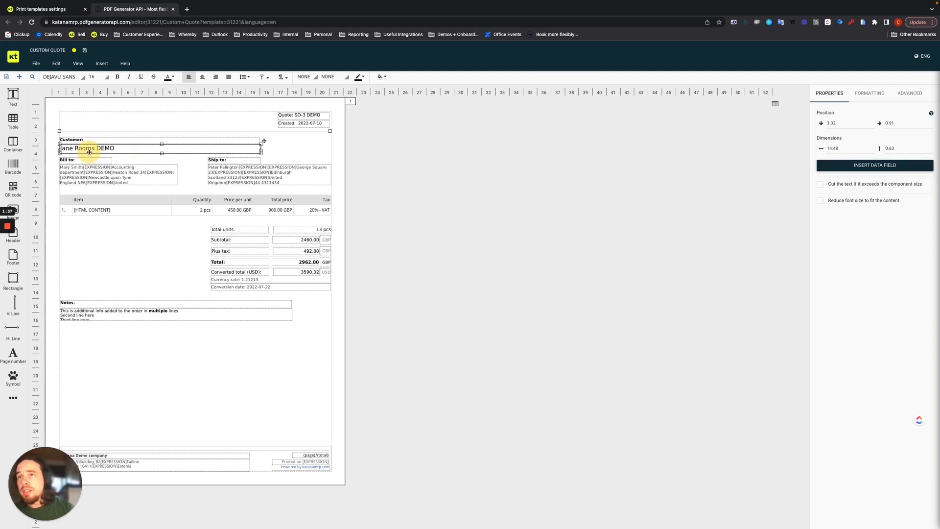
# Move the Bill to and Ship to labels down together with their address blocks, placing the address blocks about 5.15 from the page top.
pyautogui.click(111, 160)
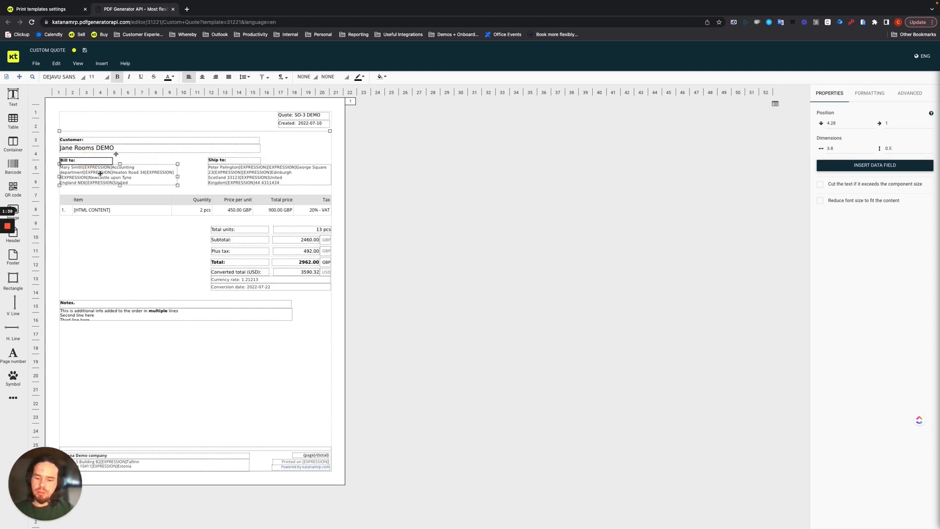
pyautogui.click(100, 174)
pyautogui.click(239, 177)
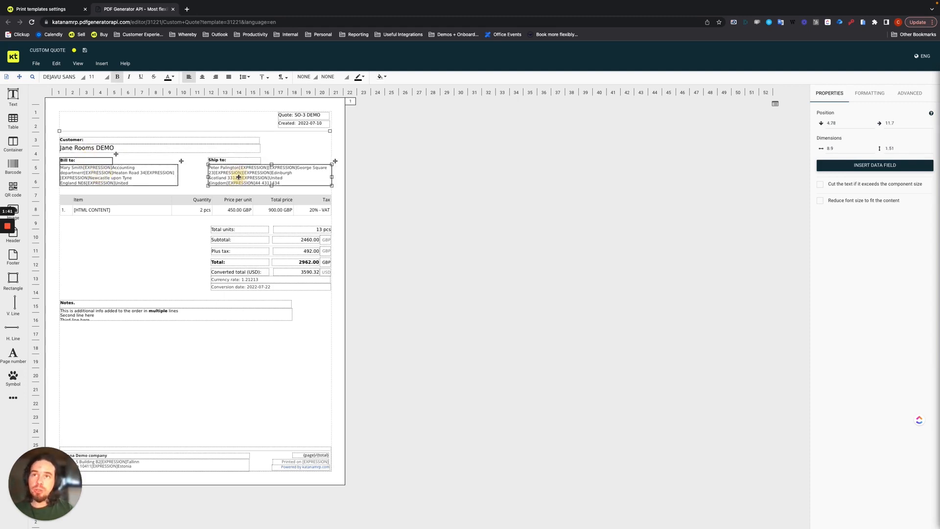
pyautogui.click(236, 160)
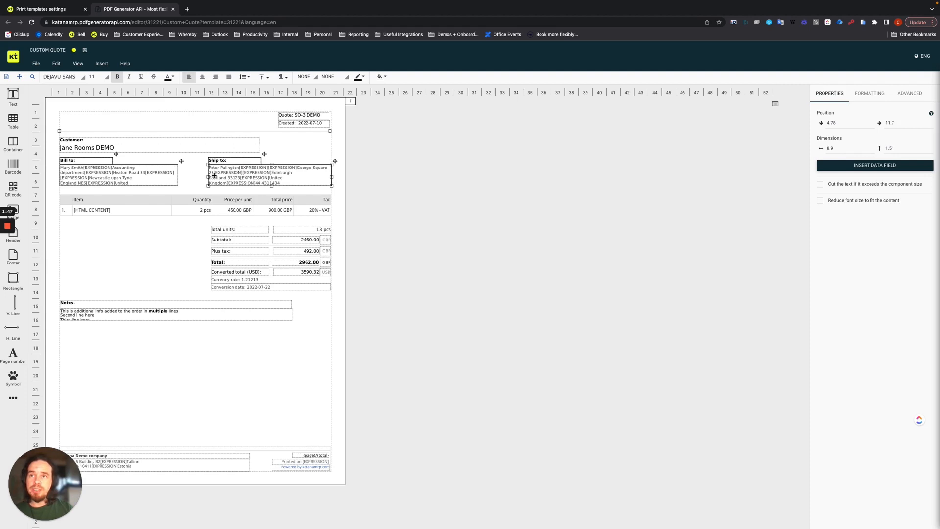
pyautogui.moveTo(214, 175); pyautogui.dragTo(215, 182)
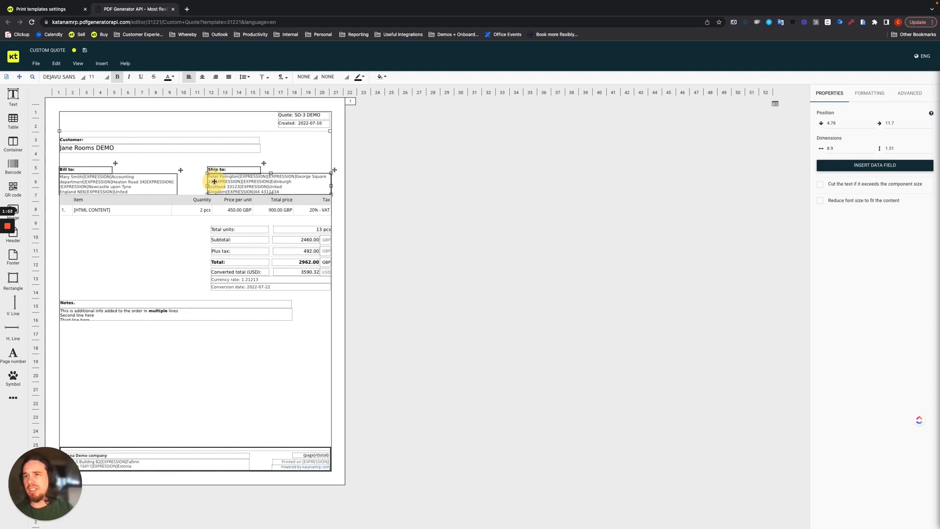
pyautogui.moveTo(214, 181); pyautogui.dragTo(214, 181)
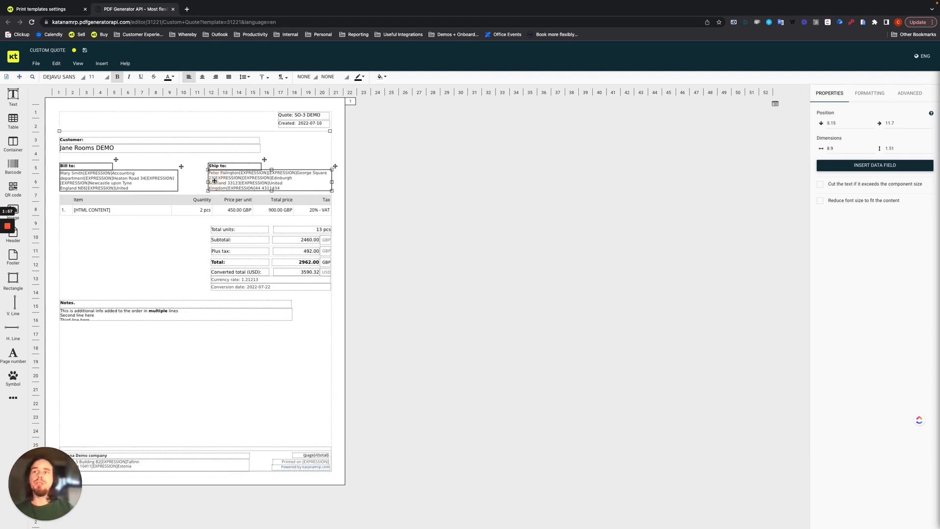
# Move the customer name and the Customer label down above the Bill to section, with the label about 3.43 from the page top.
pyautogui.click(91, 145)
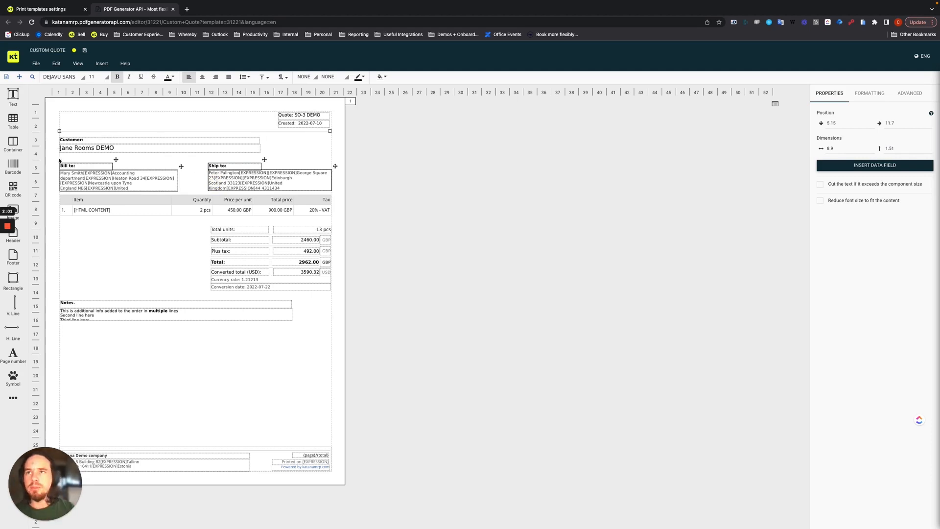
pyautogui.click(78, 150)
pyautogui.moveTo(78, 150)
pyautogui.mouseDown()
pyautogui.moveTo(82, 141)
pyautogui.moveTo(81, 150)
pyautogui.mouseUp()
pyautogui.click(82, 142)
pyautogui.click(104, 237)
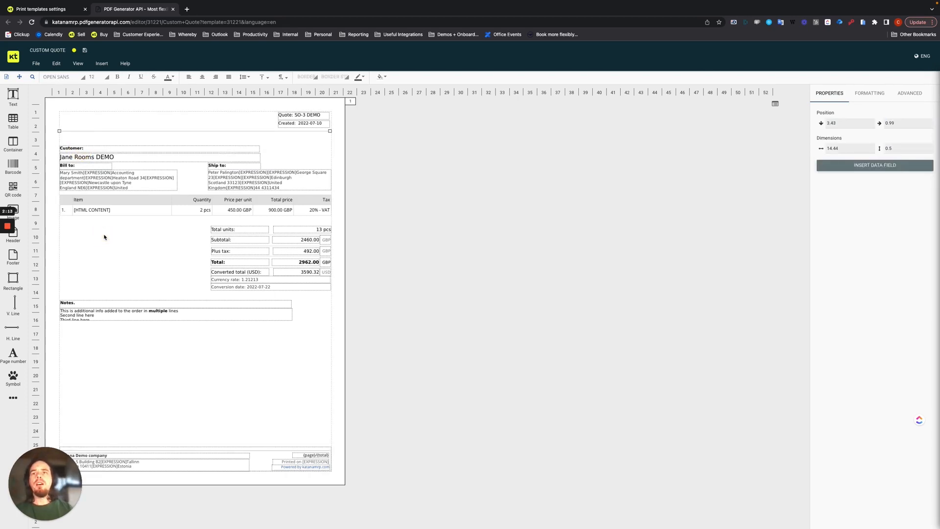
# Preview the quote template as a finished PDF, check the new layout, and return to the editor.
pyautogui.click(79, 64)
pyautogui.click(85, 79)
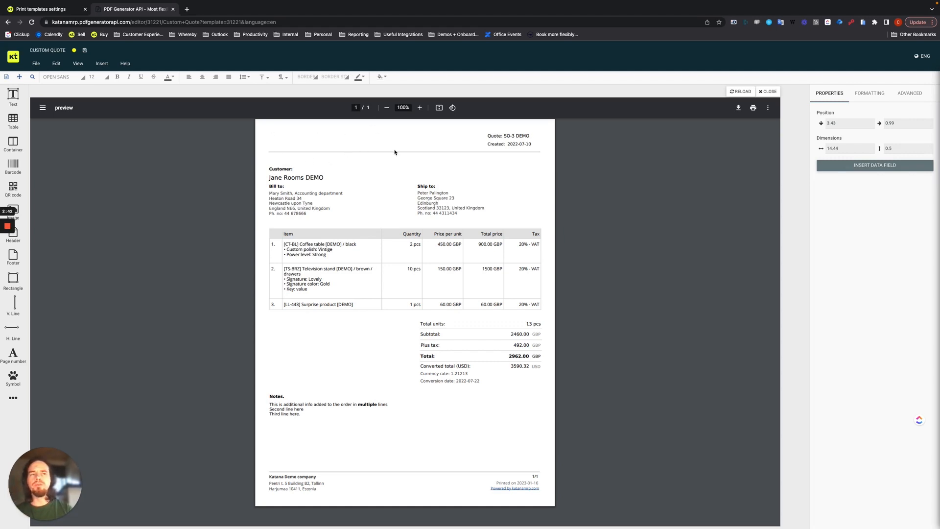
pyautogui.click(767, 92)
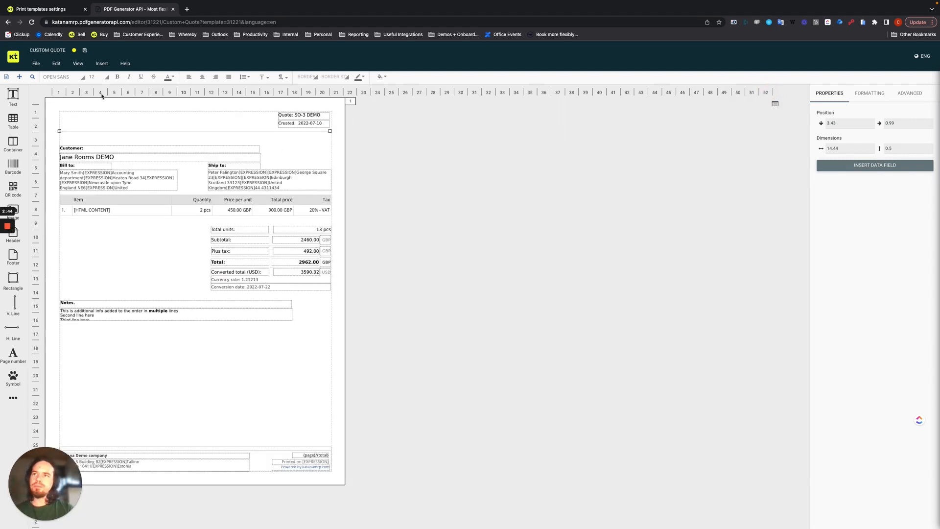
# Move the horizontal line under the quote header down to about 2.87 from the page top.
pyautogui.click(98, 131)
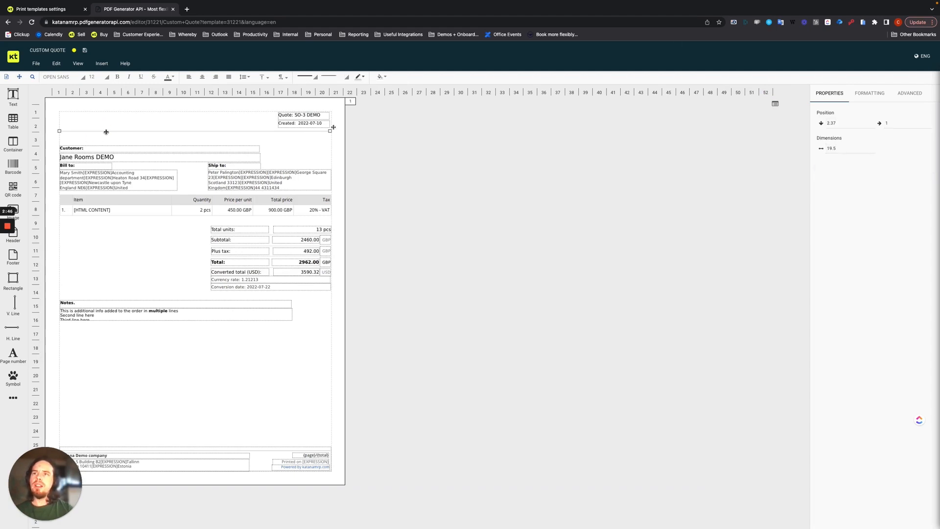
pyautogui.click(107, 133)
pyautogui.moveTo(107, 132); pyautogui.dragTo(107, 137)
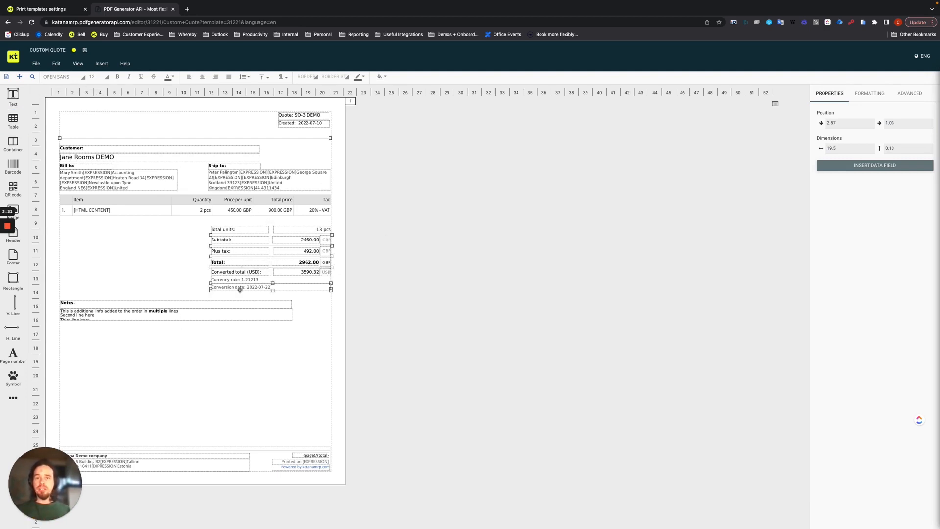
pyautogui.click(299, 249)
pyautogui.click(300, 240)
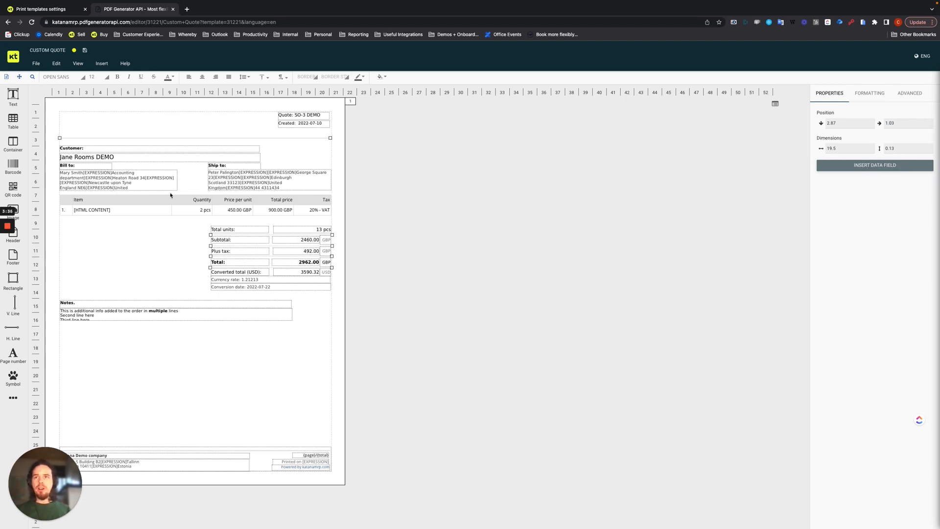
pyautogui.click(129, 183)
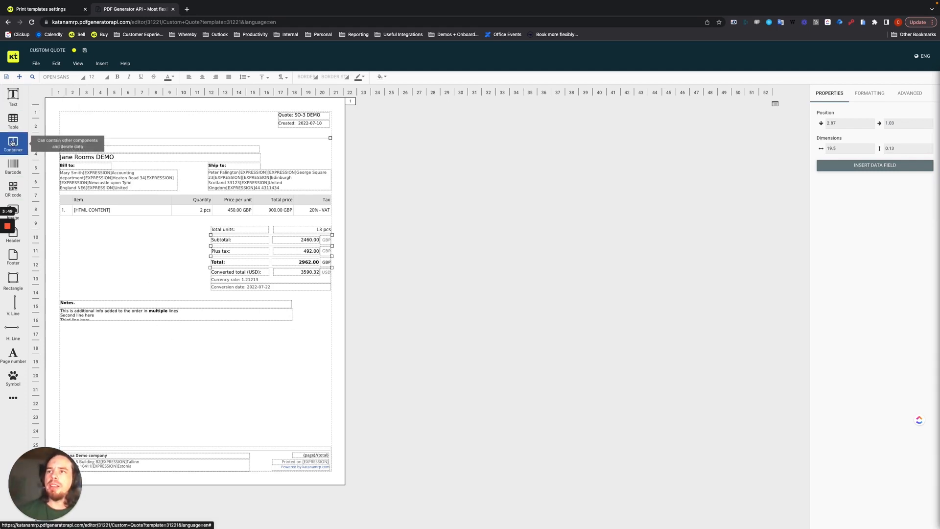
# Insert an image component and load the local file Katana_dark-logo-spiked-yellow-bg.png from Downloads into it.
pyautogui.click(22, 215)
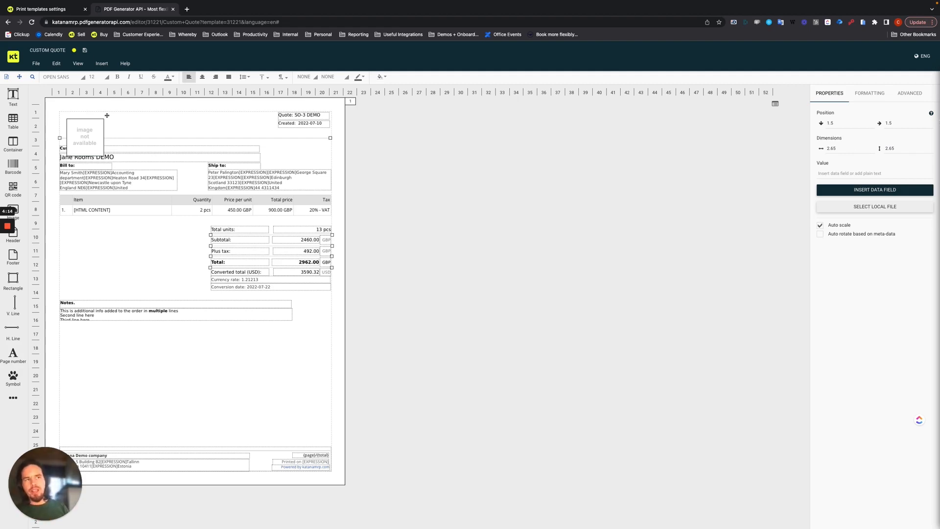
pyautogui.click(871, 206)
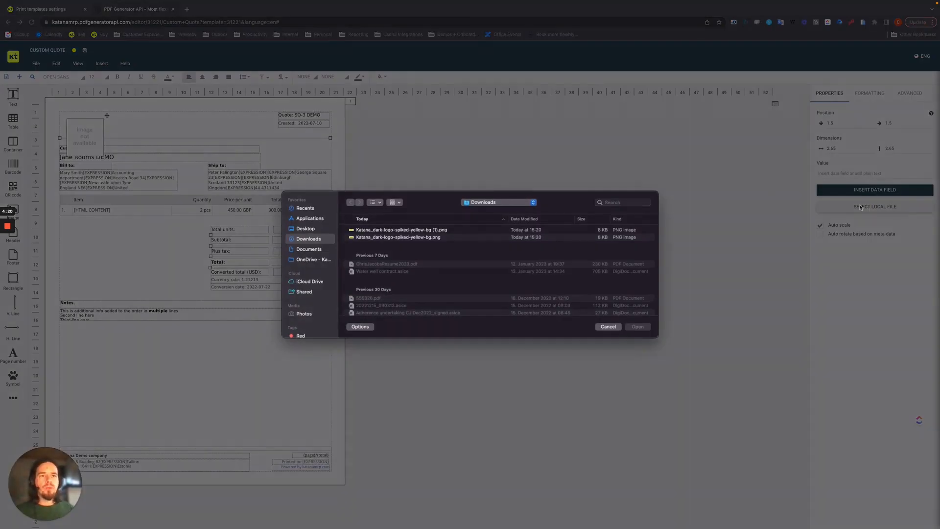
pyautogui.click(397, 237)
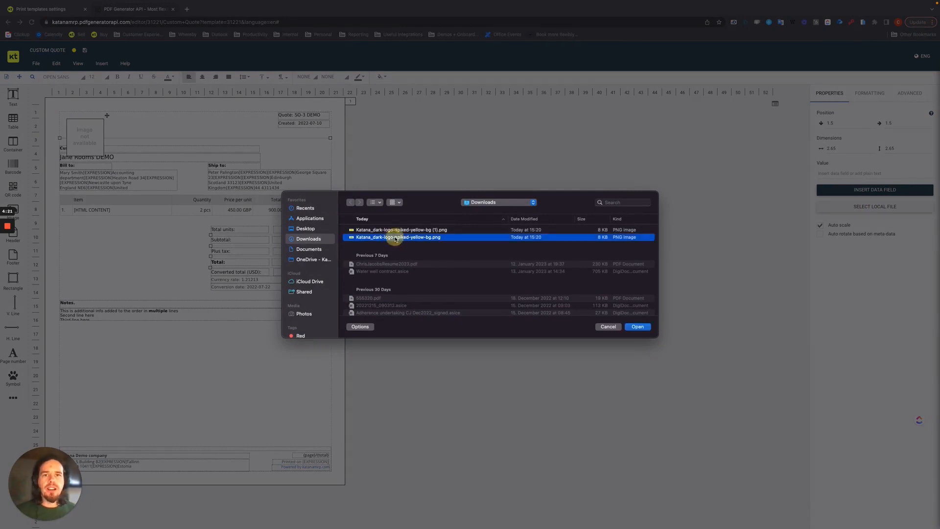
pyautogui.click(637, 326)
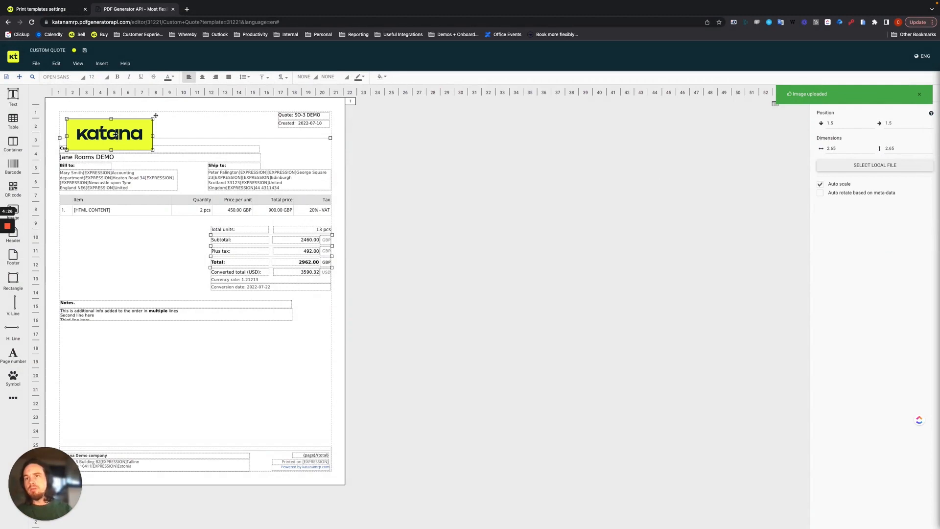
# Move the logo to the left margin of the header and resize it to about 6.17 by 2.22.
pyautogui.moveTo(116, 132); pyautogui.dragTo(206, 146)
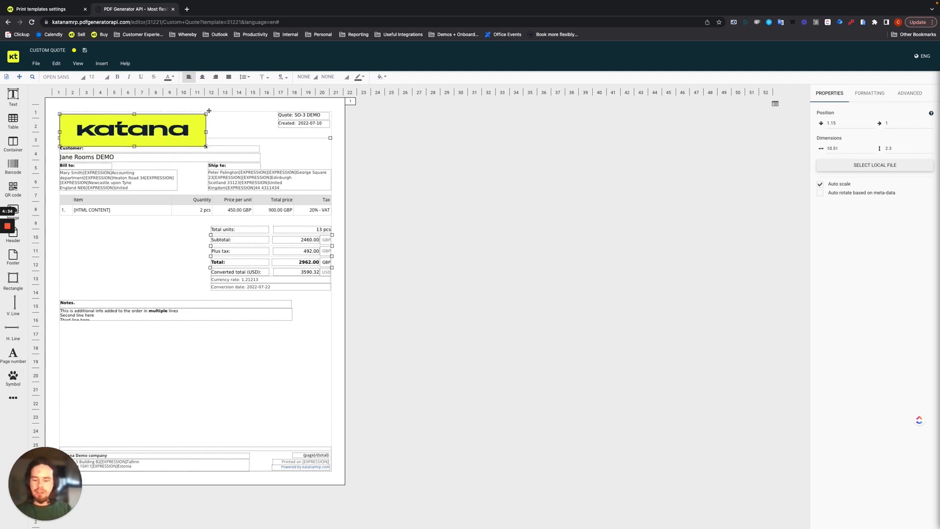
pyautogui.click(205, 146)
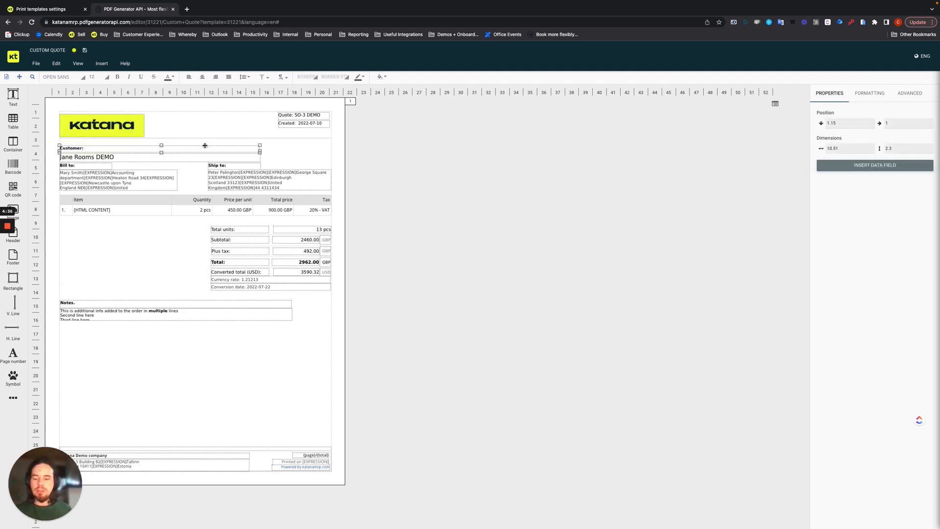
pyautogui.press('super+z')
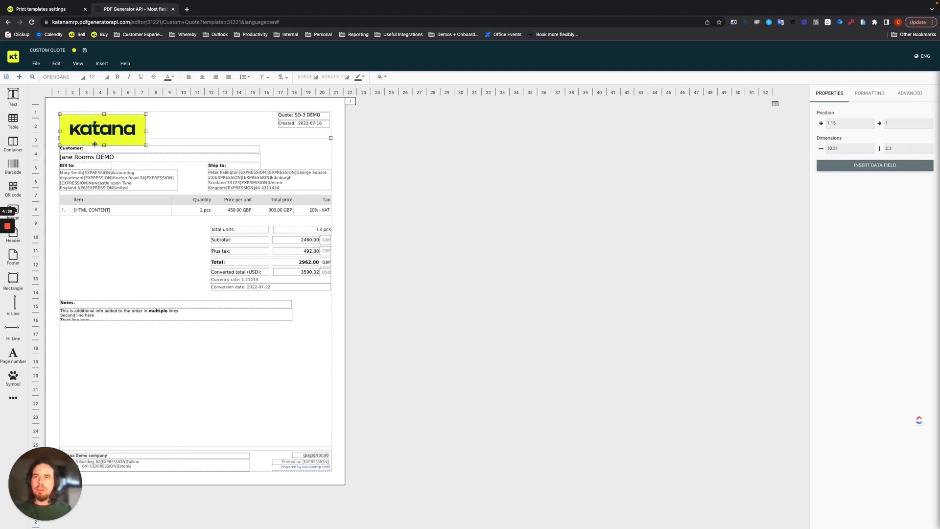
# Lower the header's horizontal line to about 3.29 and raise the logo to about 1.02 from the page top.
pyautogui.click(191, 140)
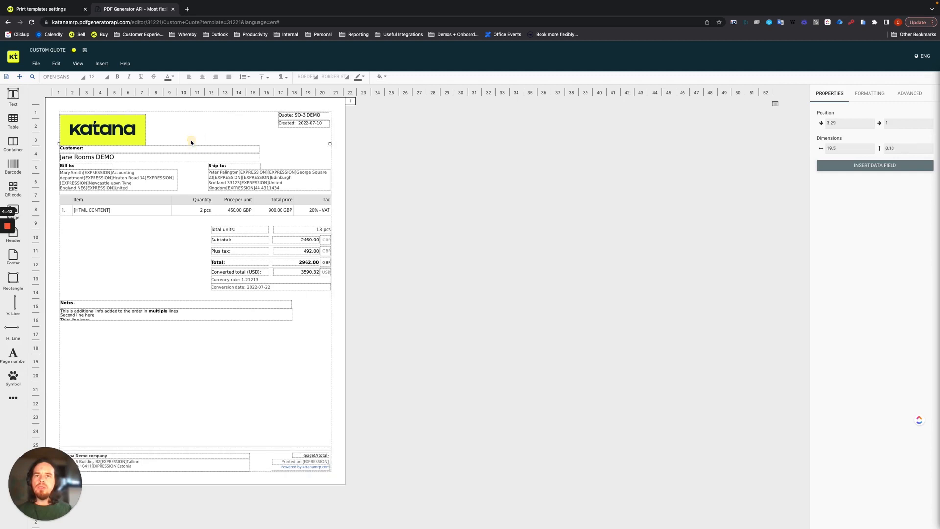
pyautogui.click(109, 131)
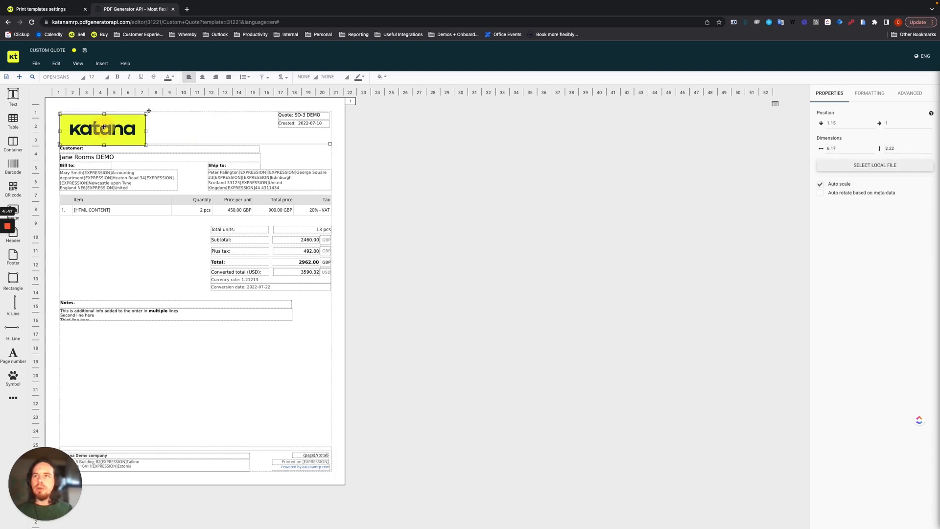
pyautogui.moveTo(104, 127); pyautogui.dragTo(104, 123)
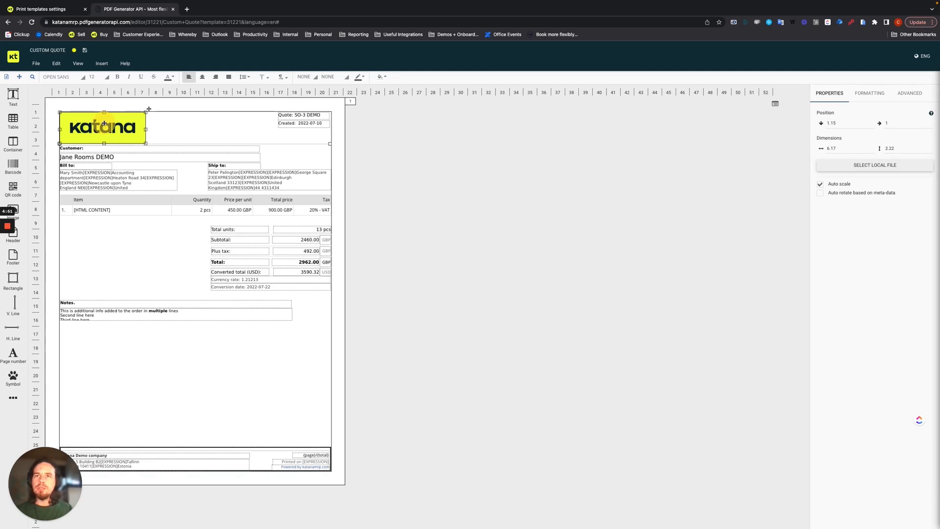
pyautogui.moveTo(104, 123); pyautogui.dragTo(103, 124)
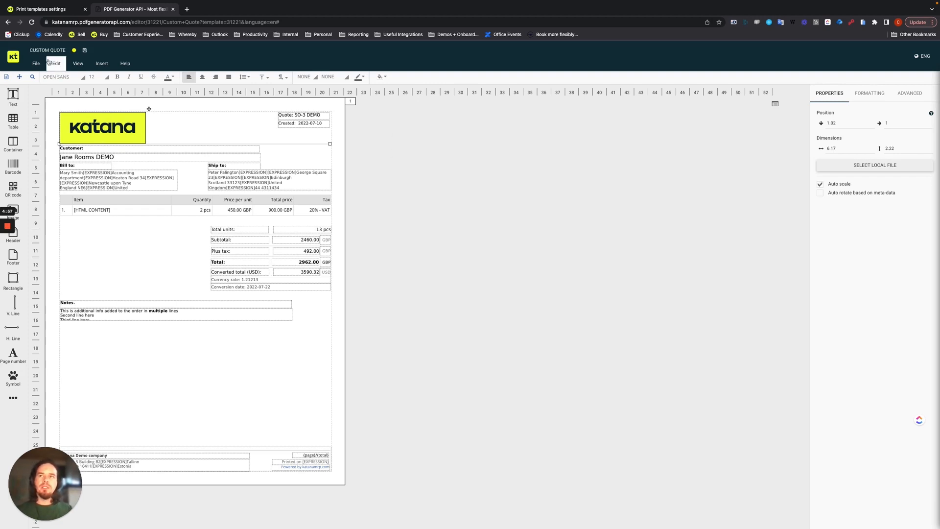
# Preview the quote to check how the logo sits above the header line, and close the preview.
pyautogui.click(81, 67)
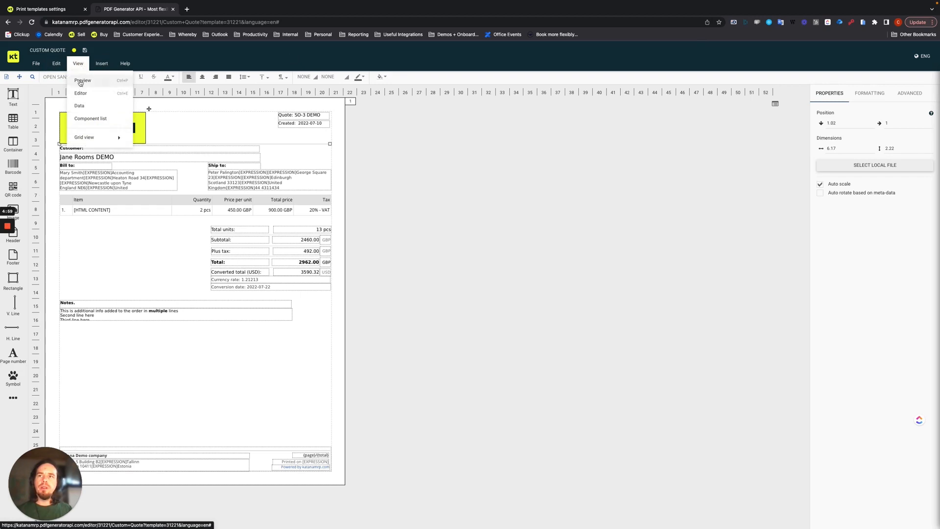
pyautogui.click(81, 82)
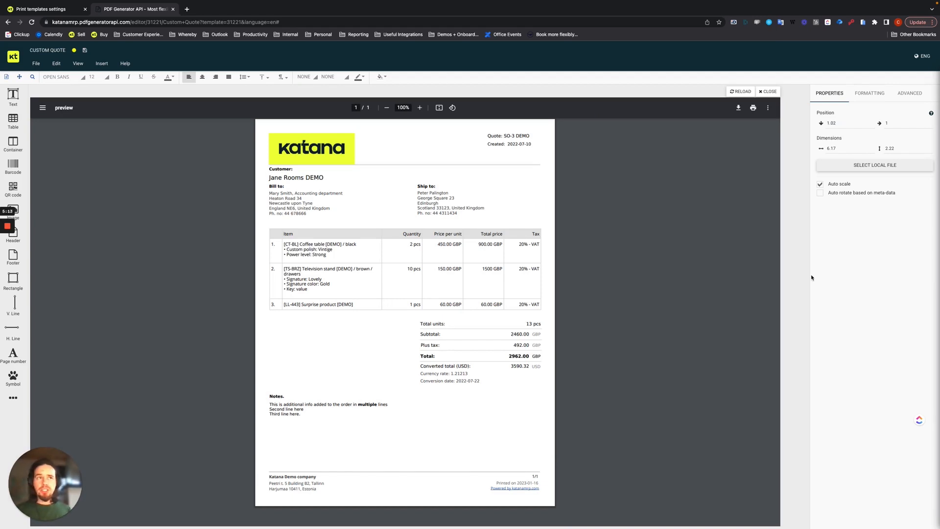
pyautogui.click(771, 93)
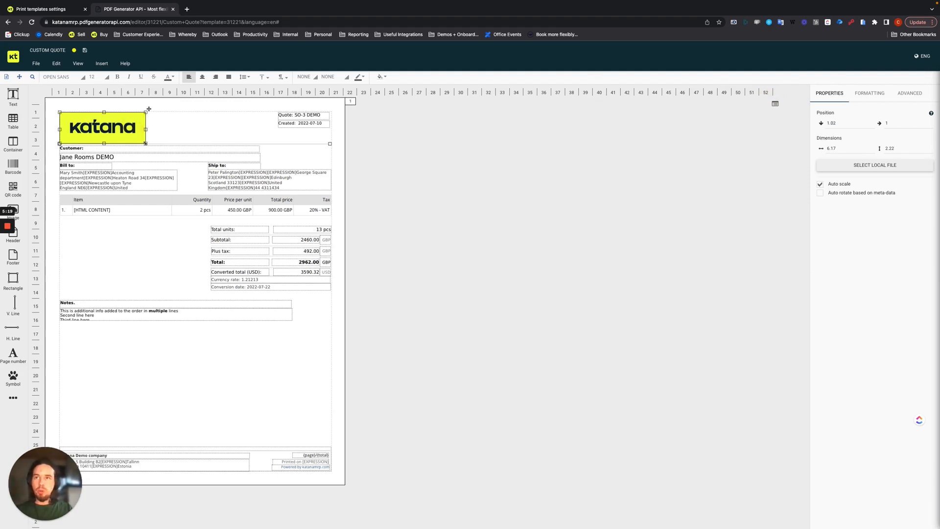
# Shrink the logo to about 5.67 by 1.82 and lower the quote number and created date together, the date to about 1.97.
pyautogui.moveTo(145, 144); pyautogui.dragTo(138, 138)
pyautogui.click(296, 126)
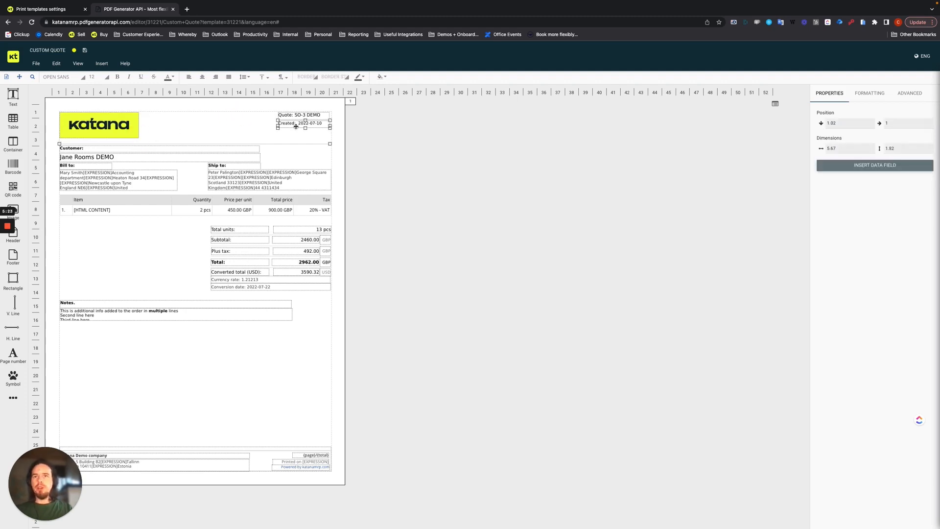
pyautogui.click(319, 124)
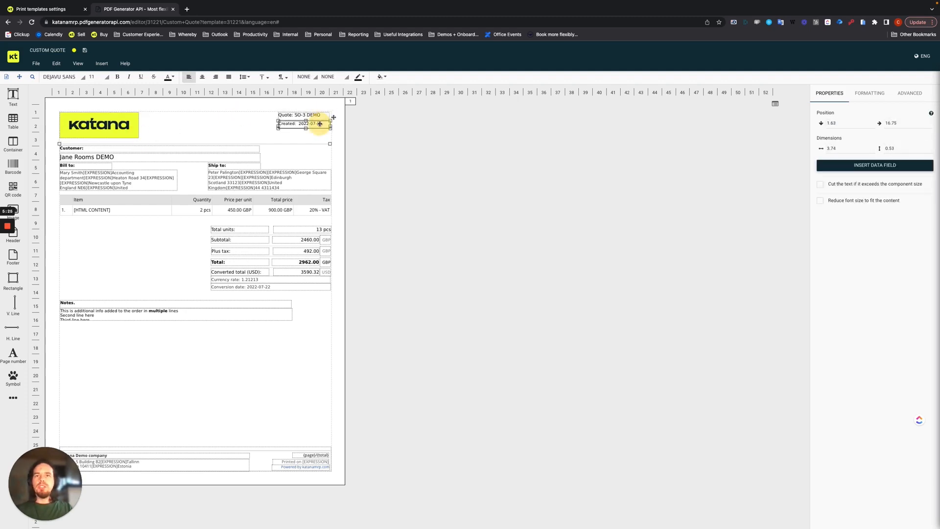
pyautogui.click(322, 118)
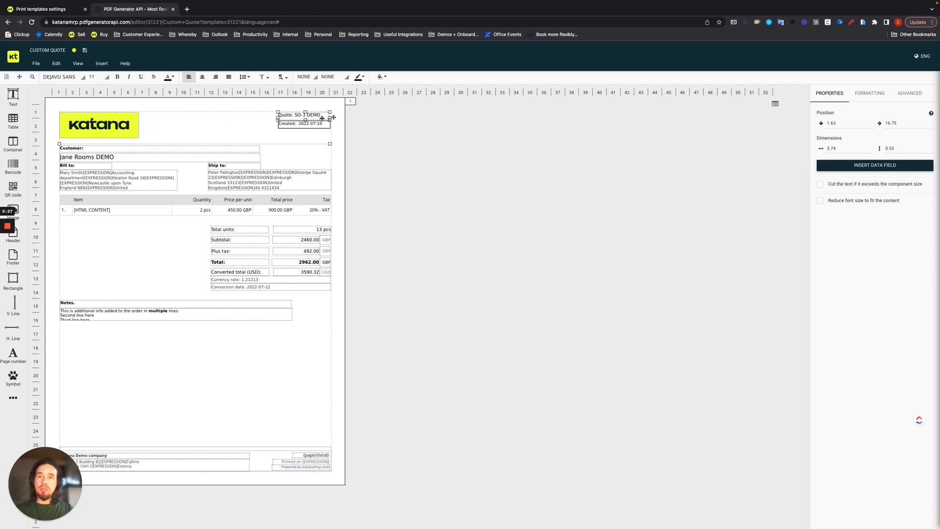
pyautogui.keyDown('shift'); pyautogui.click(322, 118); pyautogui.keyUp('shift')
pyautogui.moveTo(324, 125); pyautogui.dragTo(325, 130)
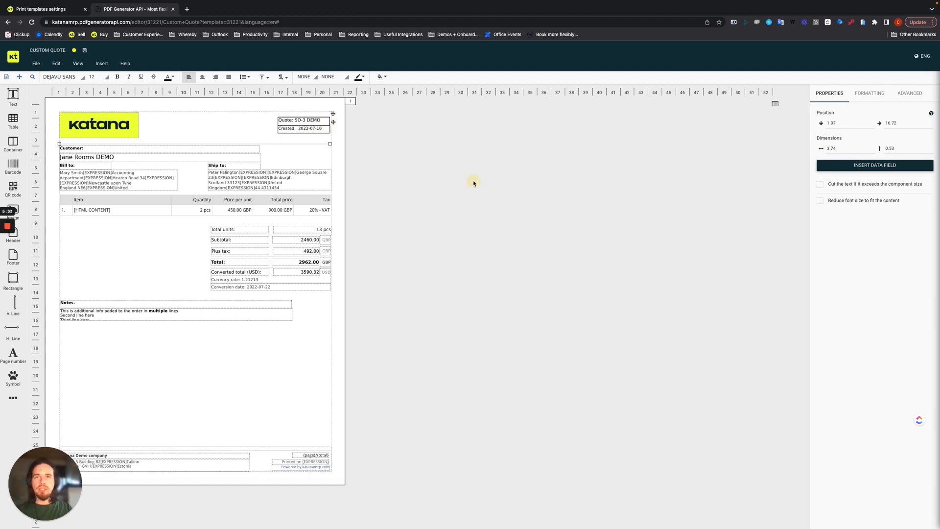
# Preview the quote to check the smaller logo and the lowered quote number and date, and return to the editor.
pyautogui.click(80, 65)
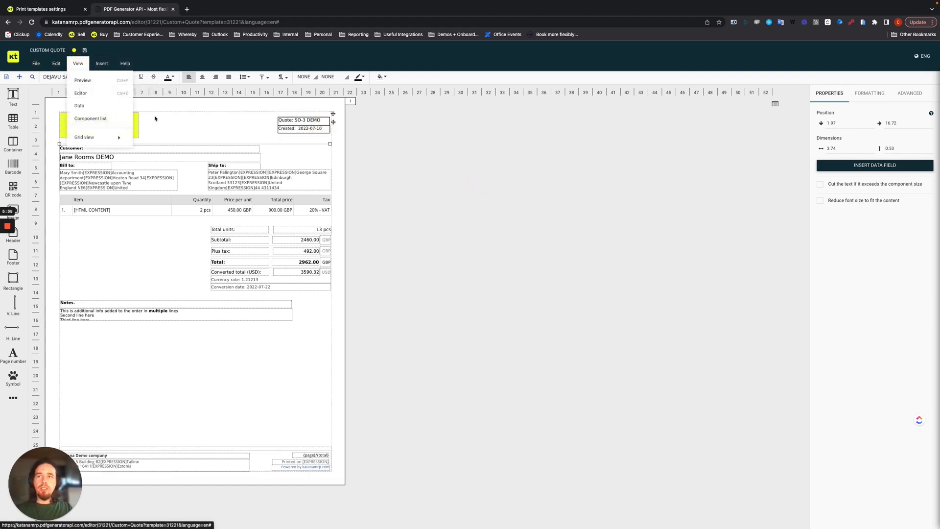
pyautogui.click(85, 82)
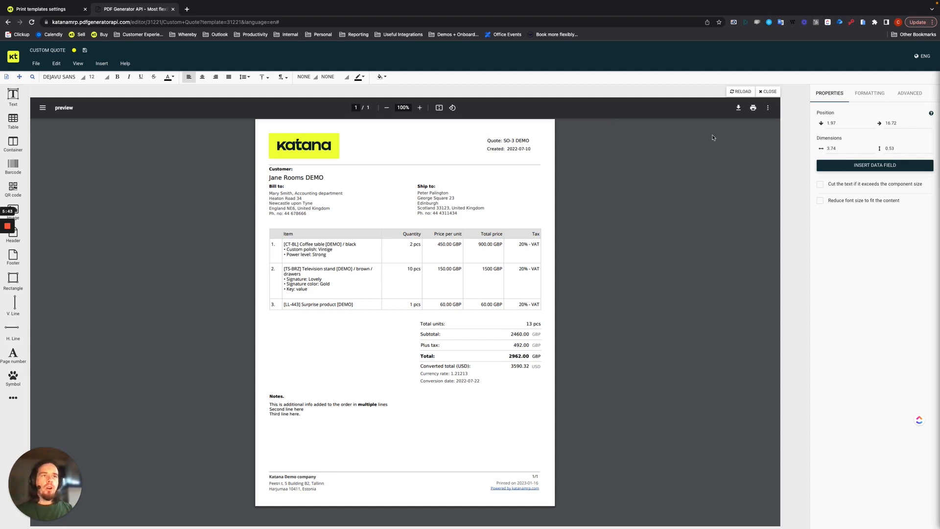
pyautogui.click(766, 92)
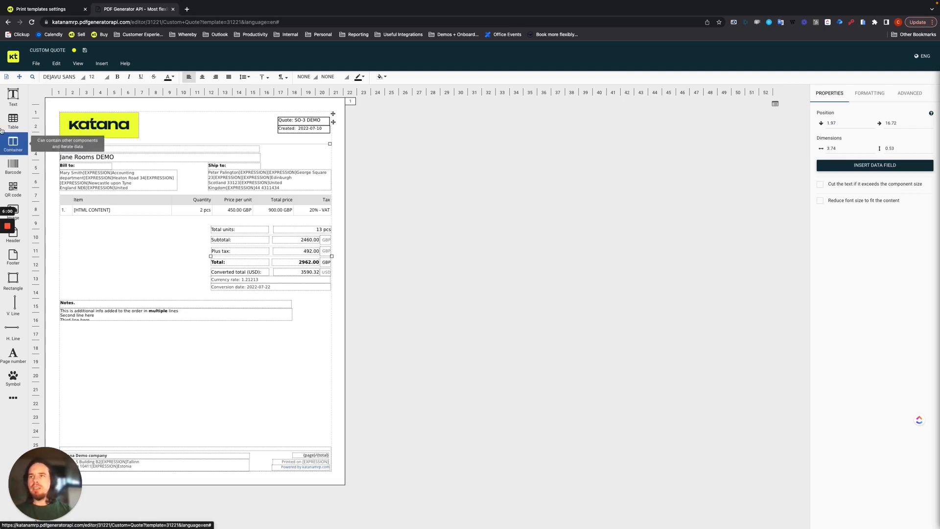
# Insert a text component just above the footer at the left margin and enter "Payment Terms: Net 30" in it.
pyautogui.click(13, 94)
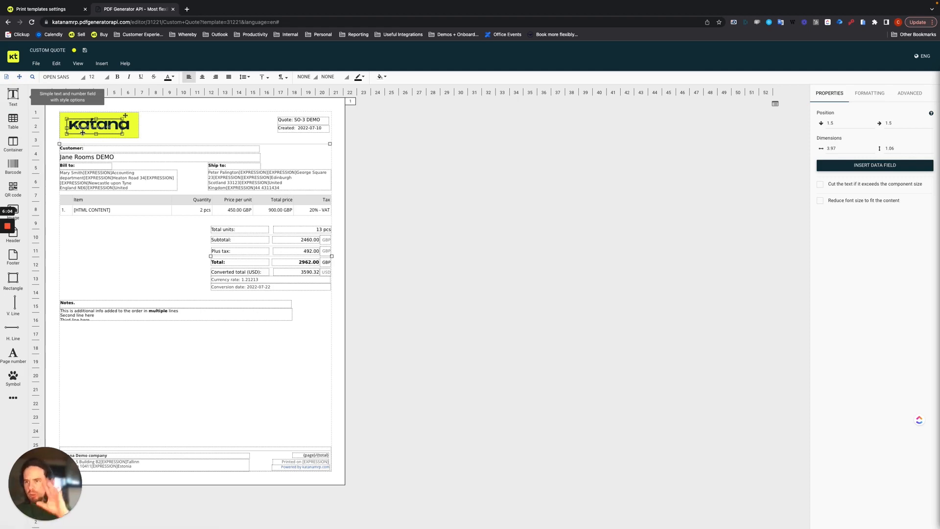
pyautogui.moveTo(82, 133); pyautogui.dragTo(80, 438)
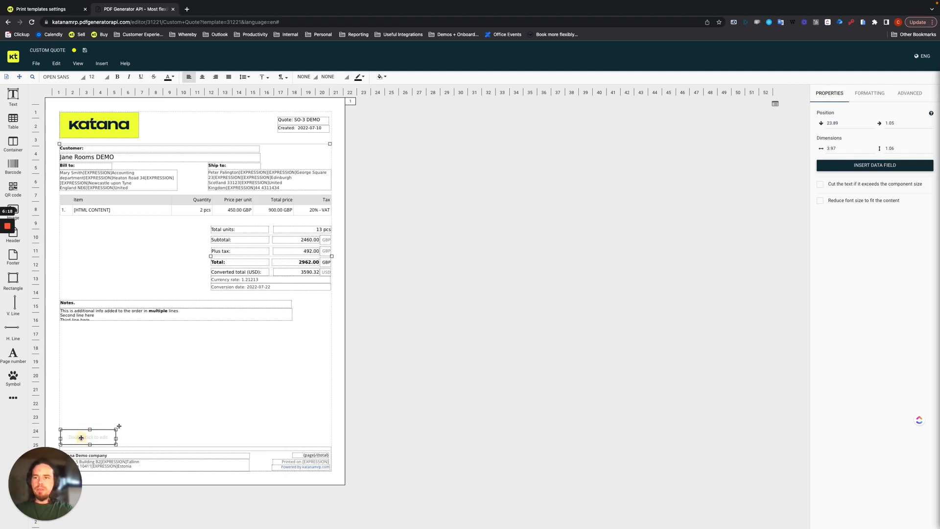
pyautogui.doubleClick(80, 438)
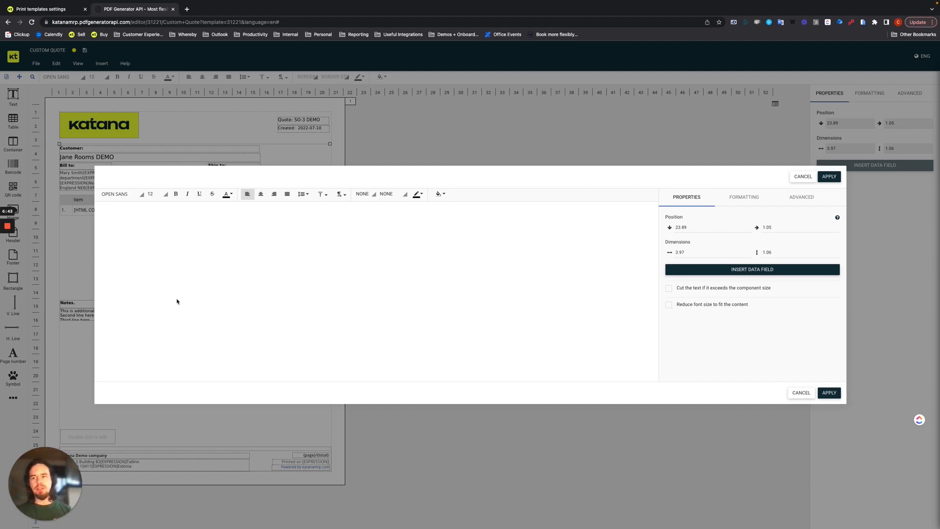
pyautogui.click(176, 254)
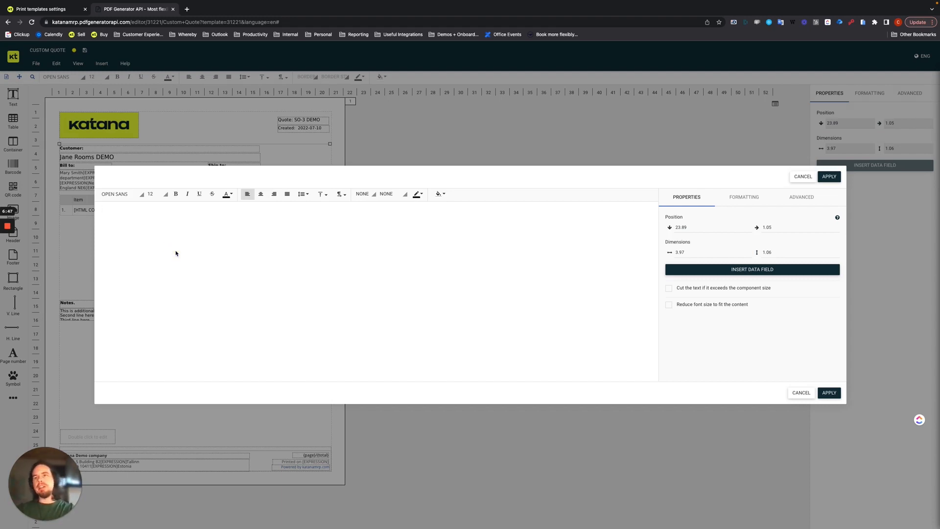
pyautogui.write('Payment T')
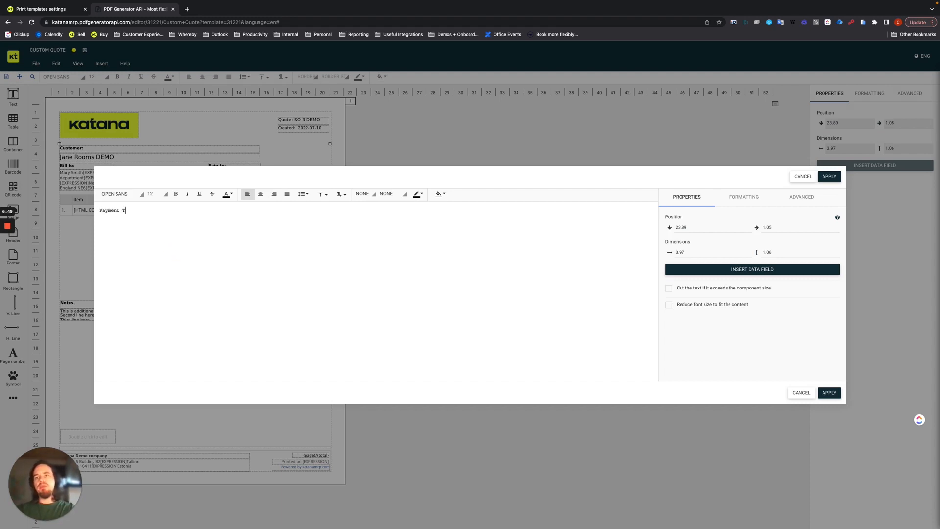
pyautogui.write('erms')
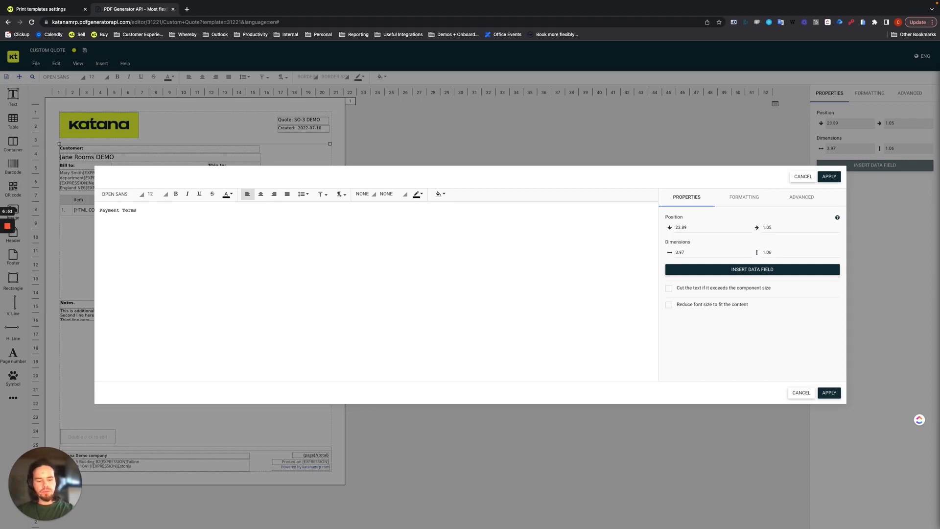
pyautogui.write(': Ne')
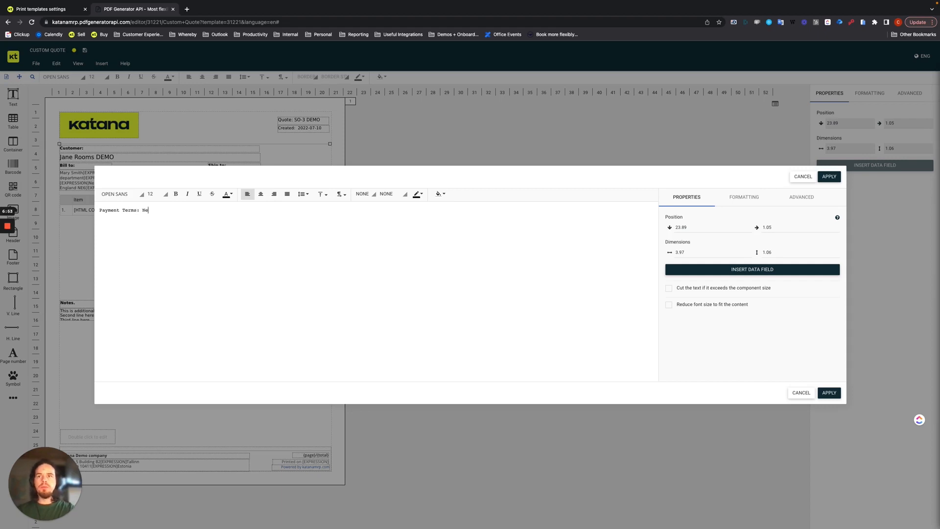
pyautogui.write('t 30')
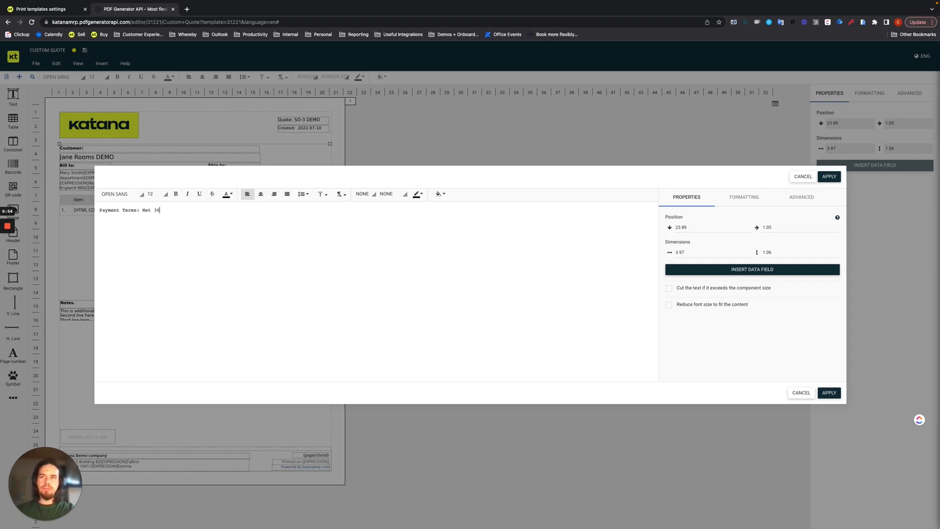
pyautogui.click(829, 393)
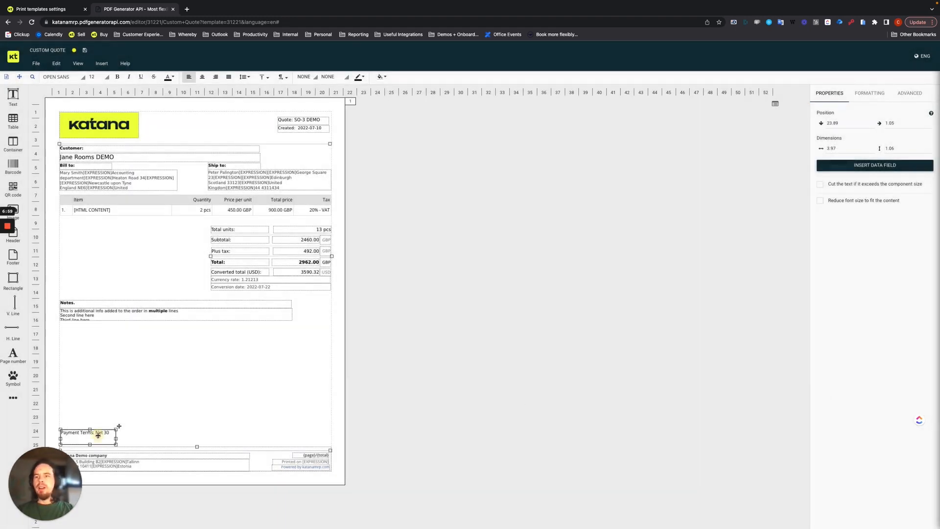
# Reduce the payment terms component to about 0.58 high, place it about 24.39 from the page top, and make all its text bold.
pyautogui.click(96, 437)
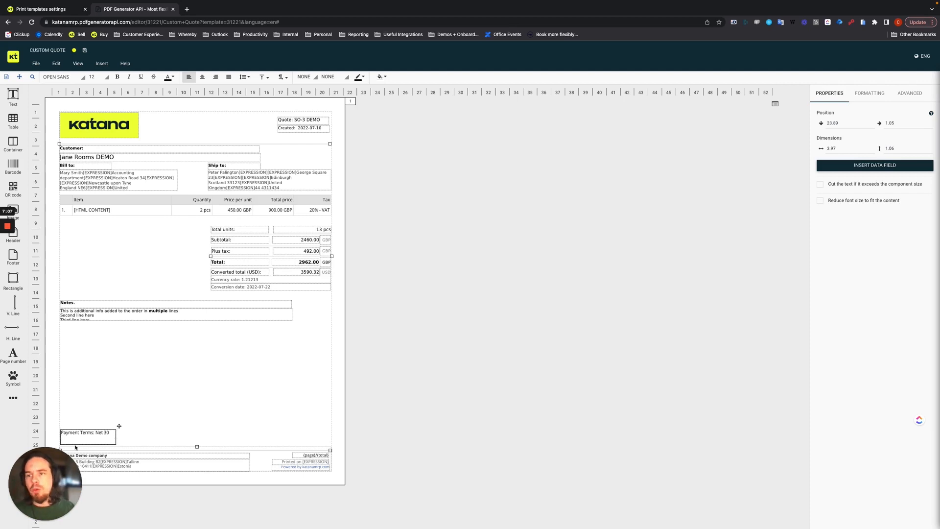
pyautogui.moveTo(91, 445); pyautogui.dragTo(102, 441)
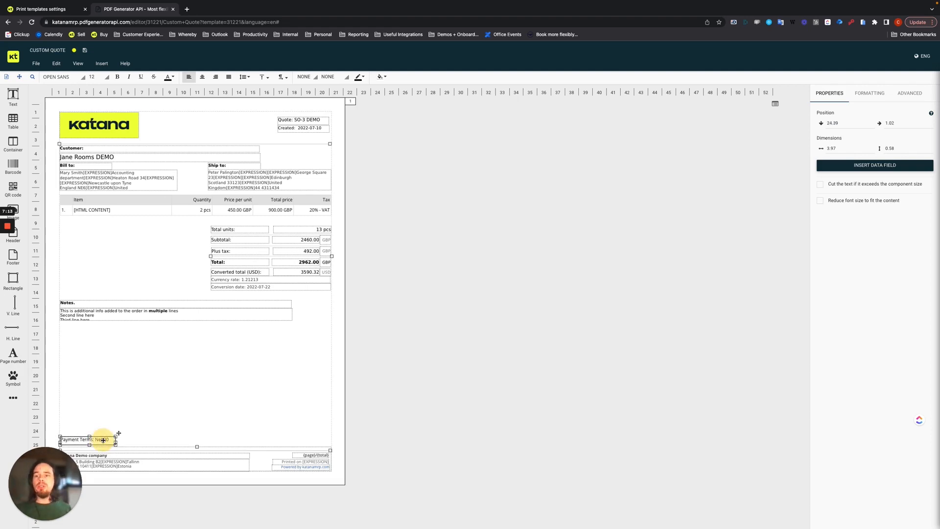
pyautogui.doubleClick(106, 440)
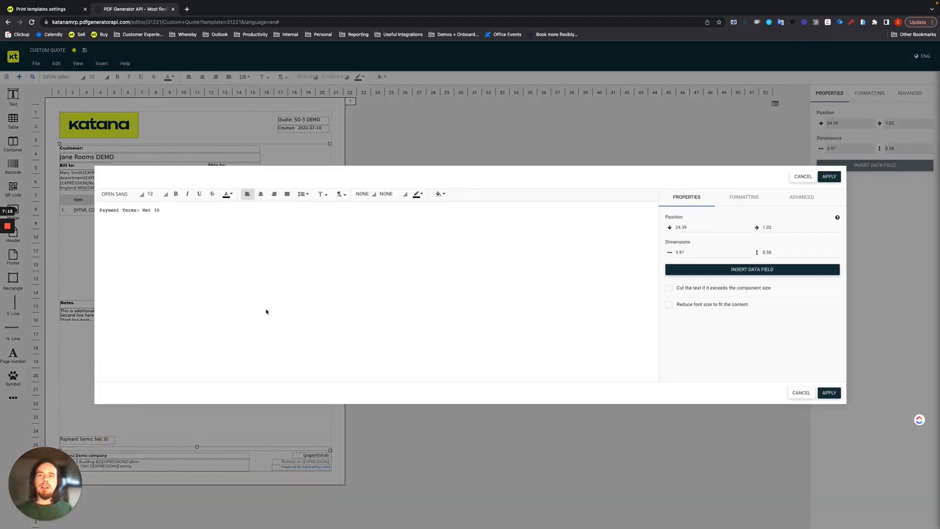
pyautogui.moveTo(160, 210); pyautogui.dragTo(143, 209)
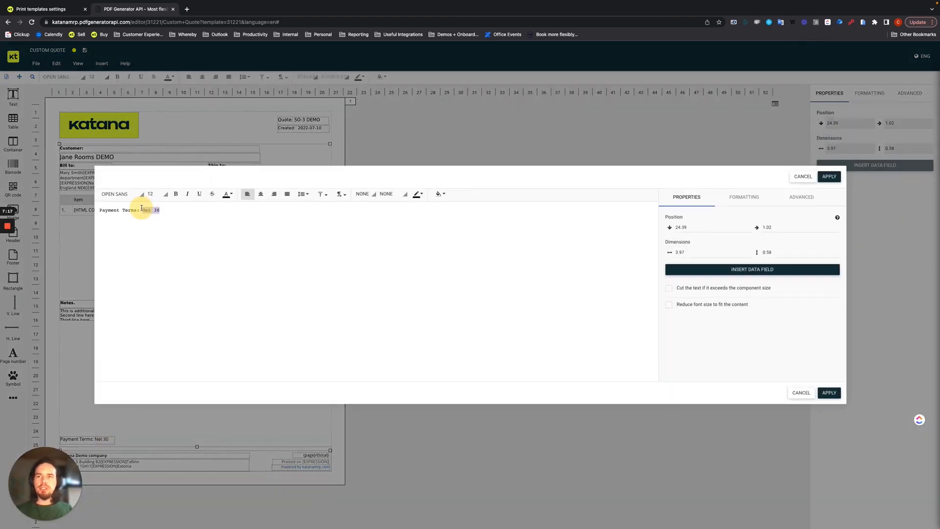
pyautogui.click(176, 194)
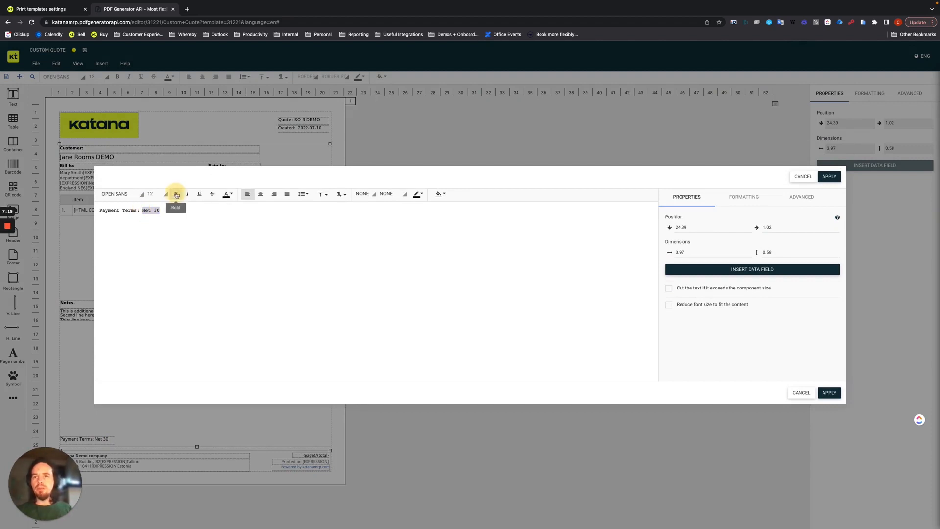
pyautogui.click(279, 282)
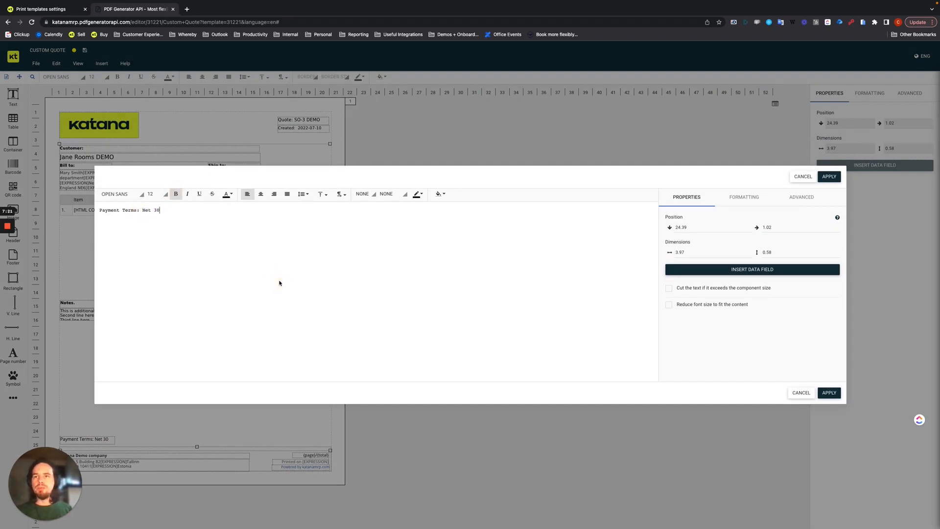
pyautogui.moveTo(100, 210); pyautogui.dragTo(159, 210)
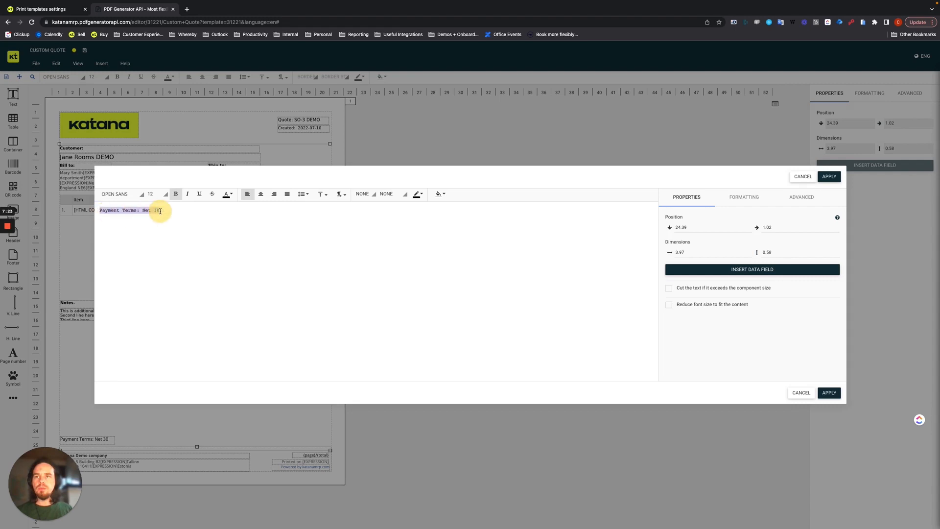
pyautogui.click(176, 195)
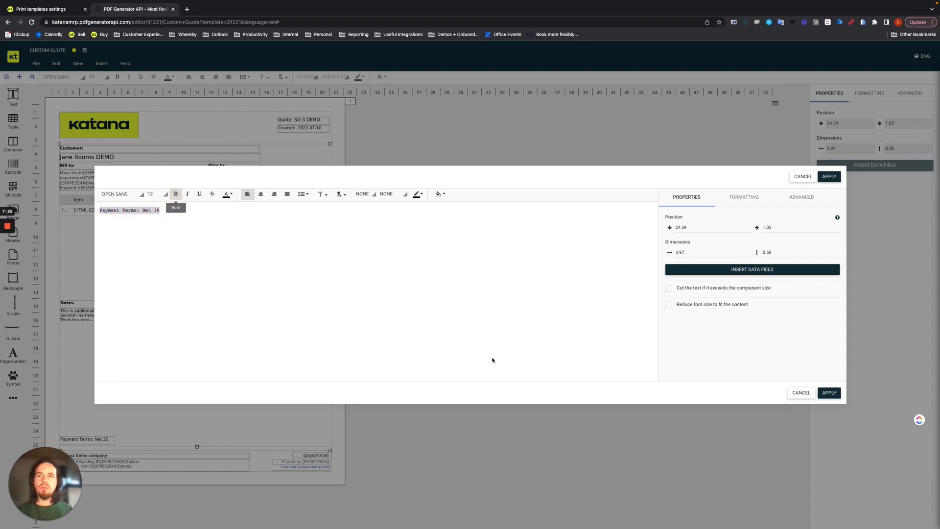
pyautogui.click(492, 357)
pyautogui.click(830, 392)
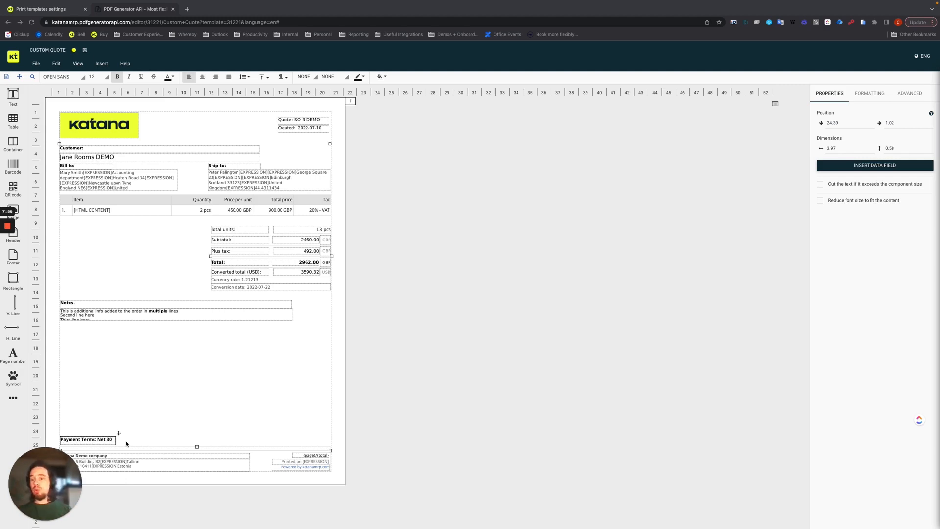
# Preview the quote and examine where the payment terms are placed across its pages, and close the preview.
pyautogui.click(78, 64)
pyautogui.click(84, 78)
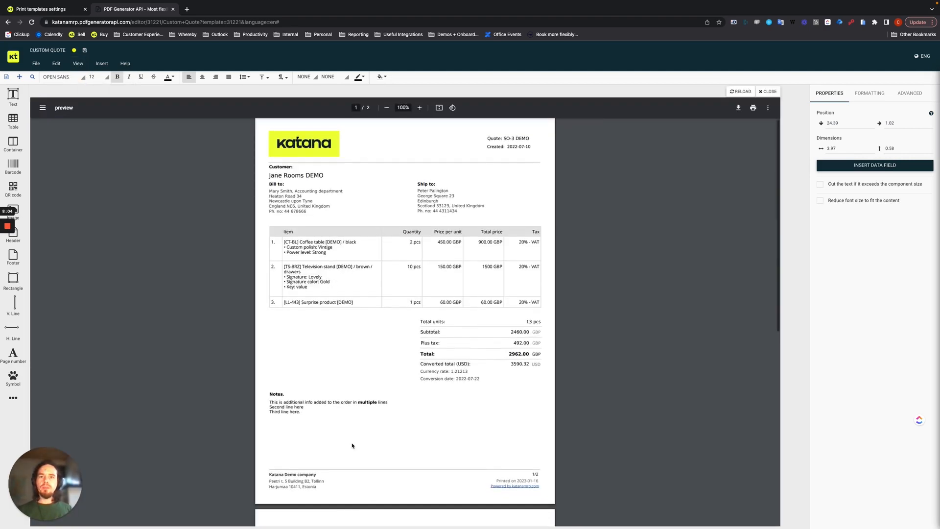
pyautogui.scroll(-5, 351, 446)
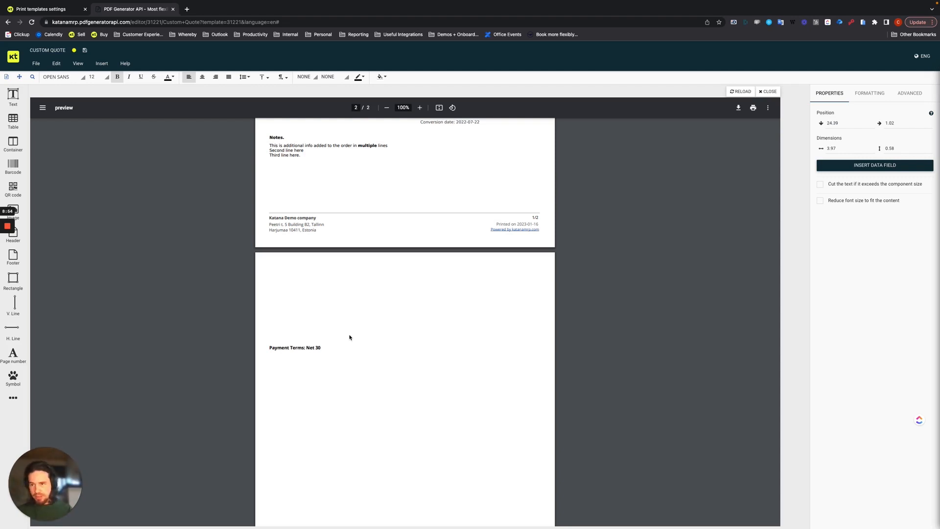
pyautogui.click(768, 92)
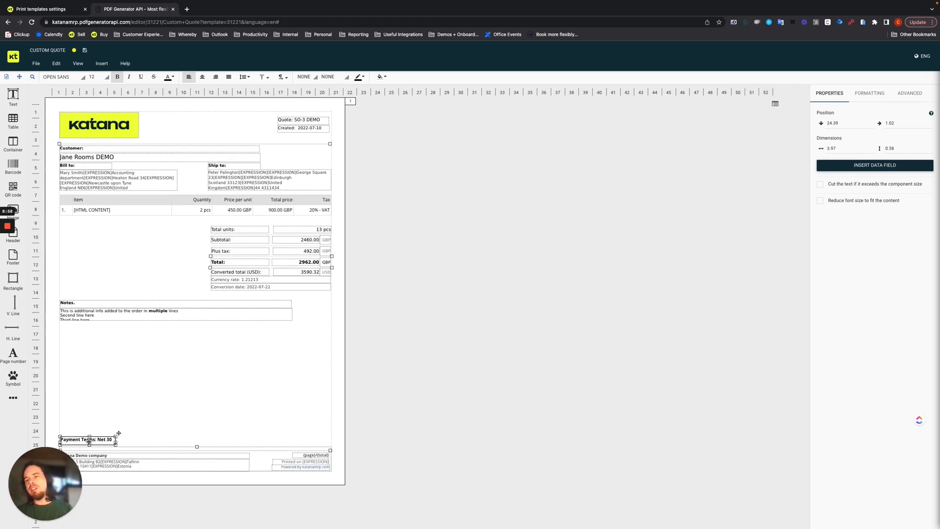
# Move the payment terms text up directly below the notes, to about 16.06 from the page top.
pyautogui.moveTo(81, 435); pyautogui.dragTo(78, 327)
pyautogui.click(163, 352)
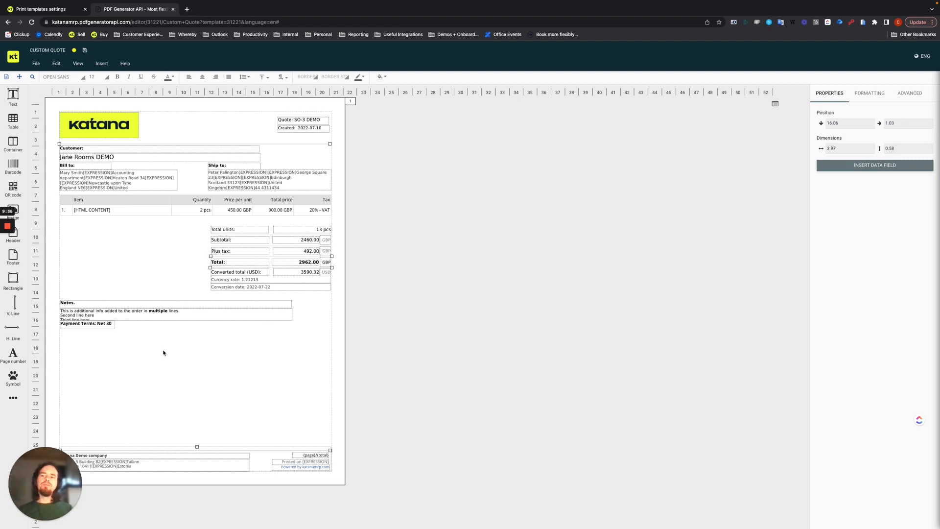
# Shorten the payment terms text to "Payment Terms:" and narrow its component to about 2.88 wide.
pyautogui.click(89, 324)
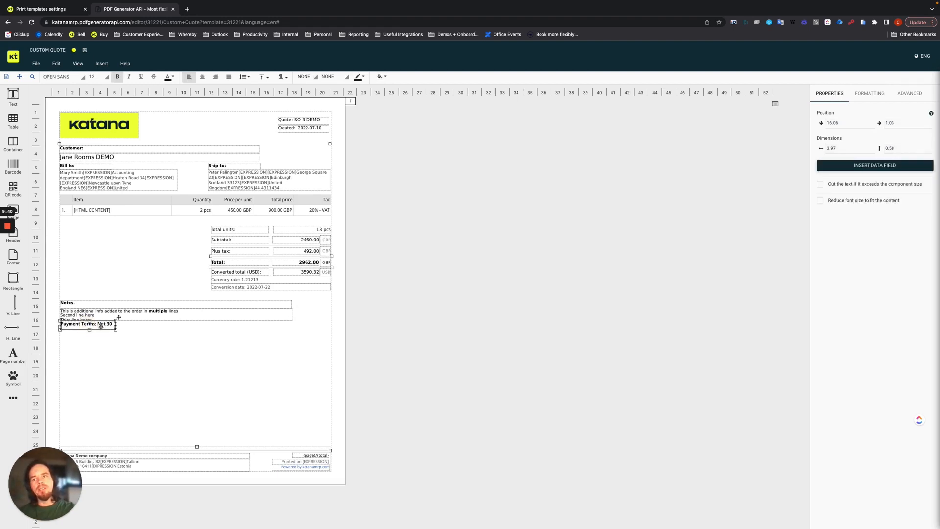
pyautogui.doubleClick(104, 325)
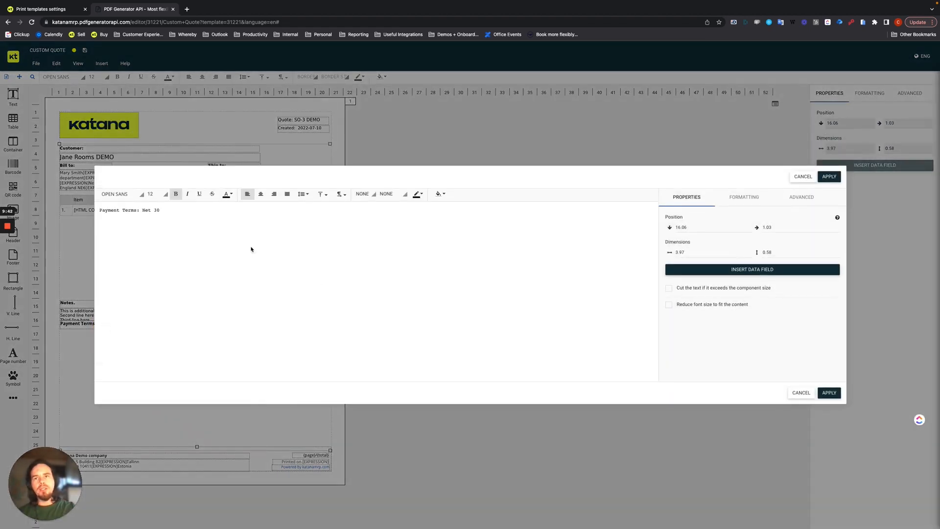
pyautogui.click(166, 210)
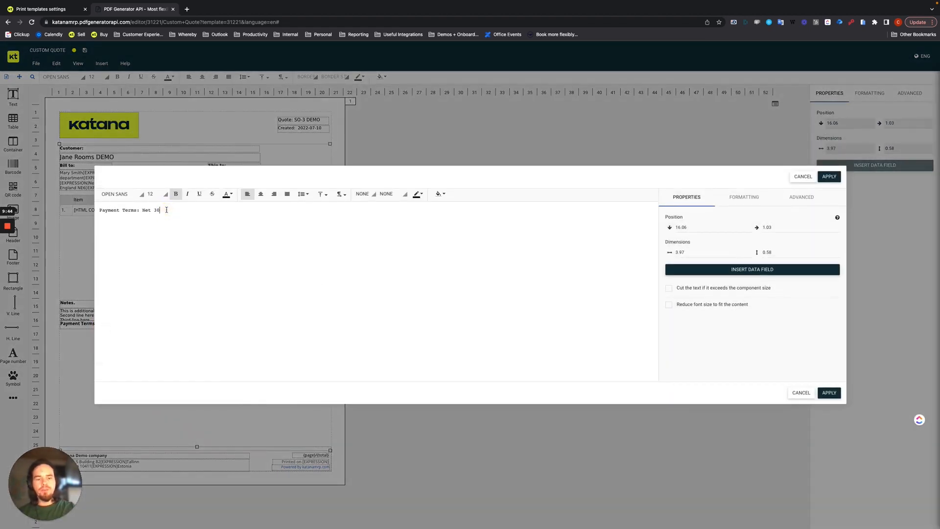
pyautogui.press('BackSpace')
pyautogui.press('BackSpace')
pyautogui.press('BackSpace')
pyautogui.press('BackSpace')
pyautogui.press('BackSpace')
pyautogui.press('BackSpace')
pyautogui.press('BackSpace')
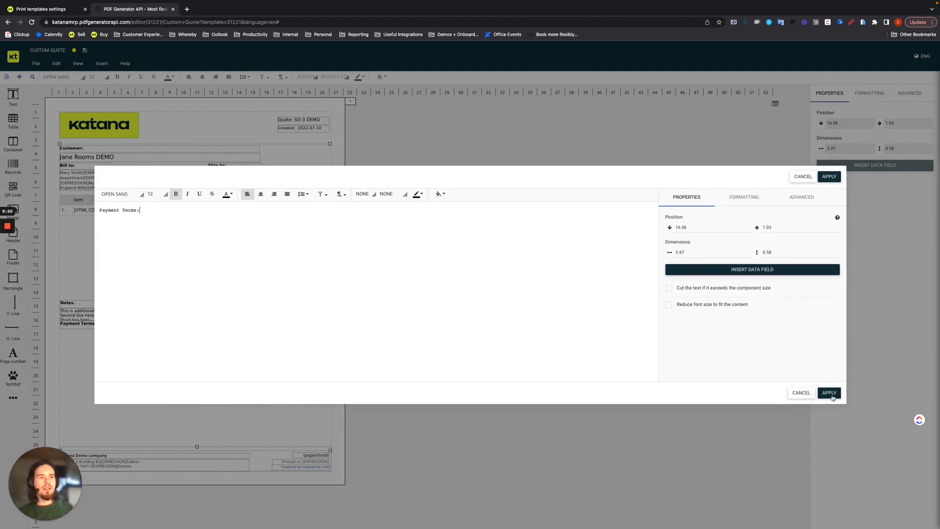
pyautogui.click(831, 399)
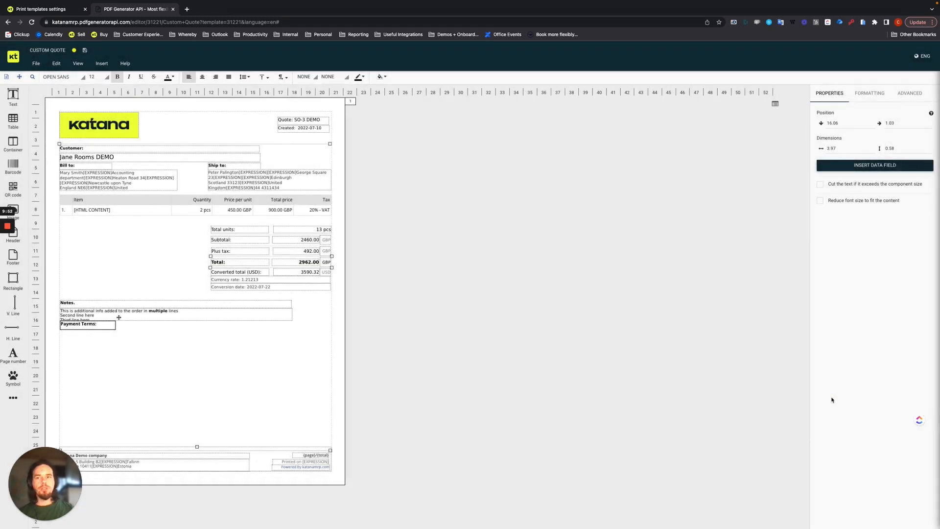
pyautogui.click(107, 324)
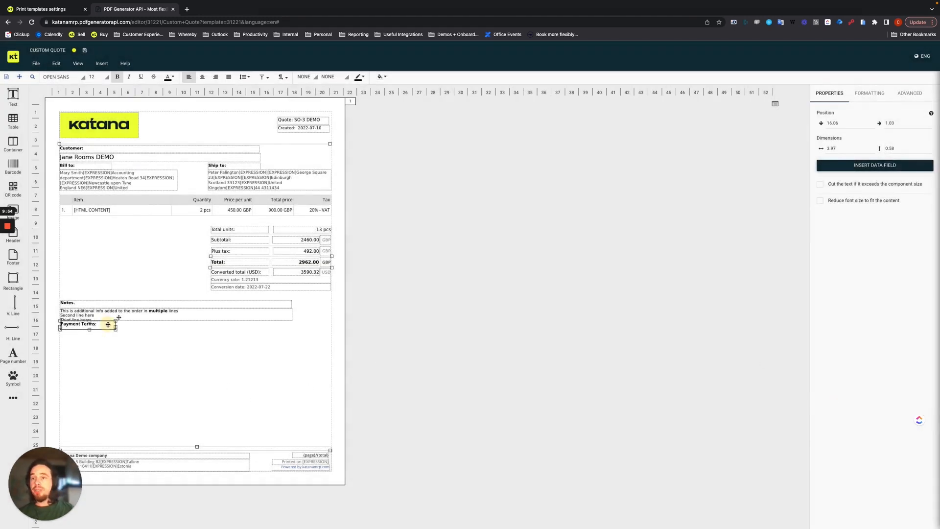
pyautogui.moveTo(116, 325); pyautogui.dragTo(100, 324)
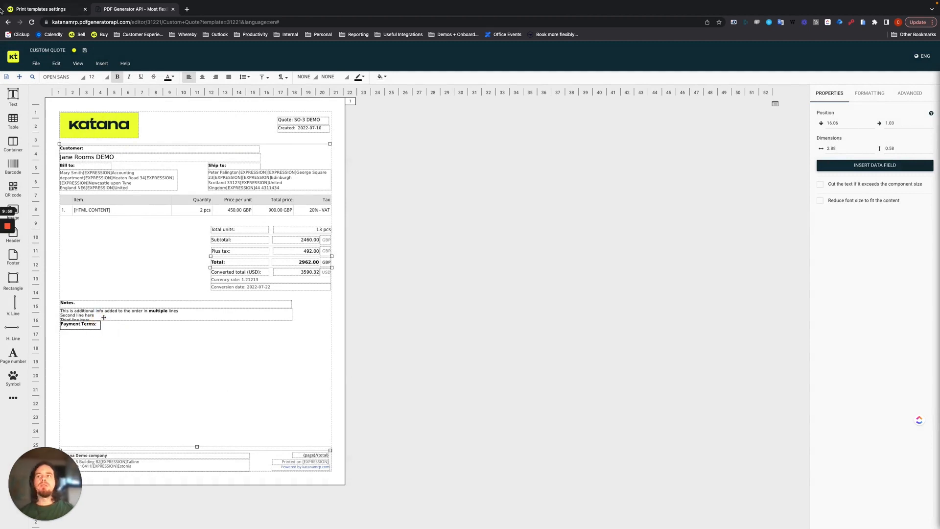
# Insert a blank text component about 0.56 high directly beside the "Payment Terms:" label, at about 16.06 from the top and 3.91 from the left.
pyautogui.click(18, 100)
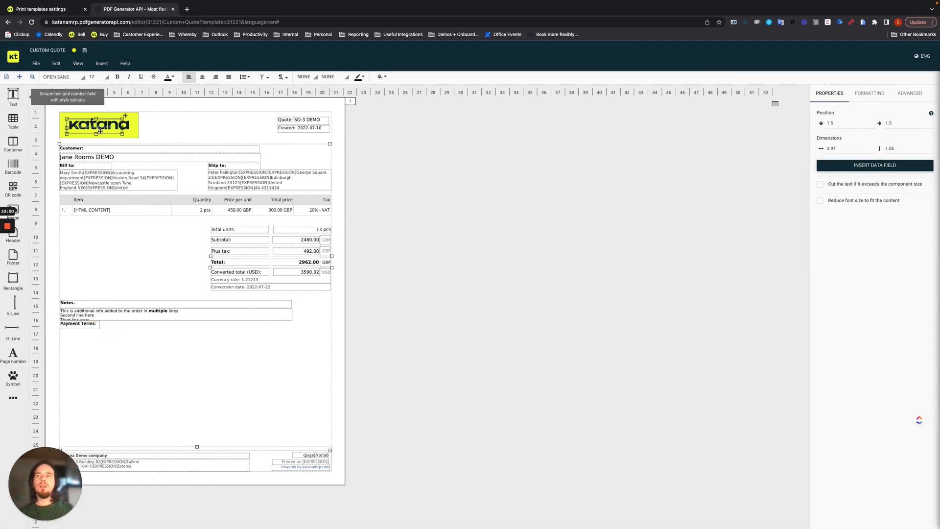
pyautogui.click(157, 319)
pyautogui.moveTo(156, 318); pyautogui.dragTo(130, 329)
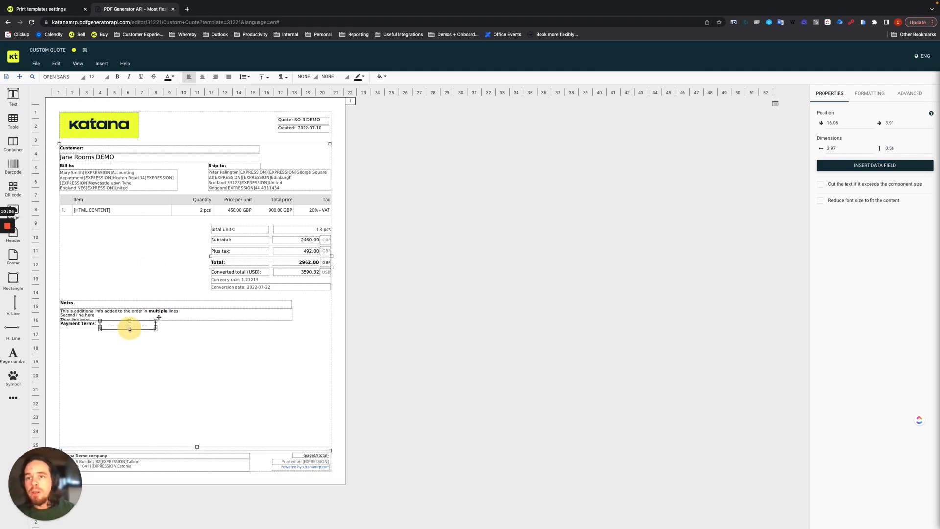
# Make the blank text component beside the "Payment Terms:" label render as an editable field in the PDF.
pyautogui.click(148, 348)
pyautogui.click(125, 316)
pyautogui.click(126, 326)
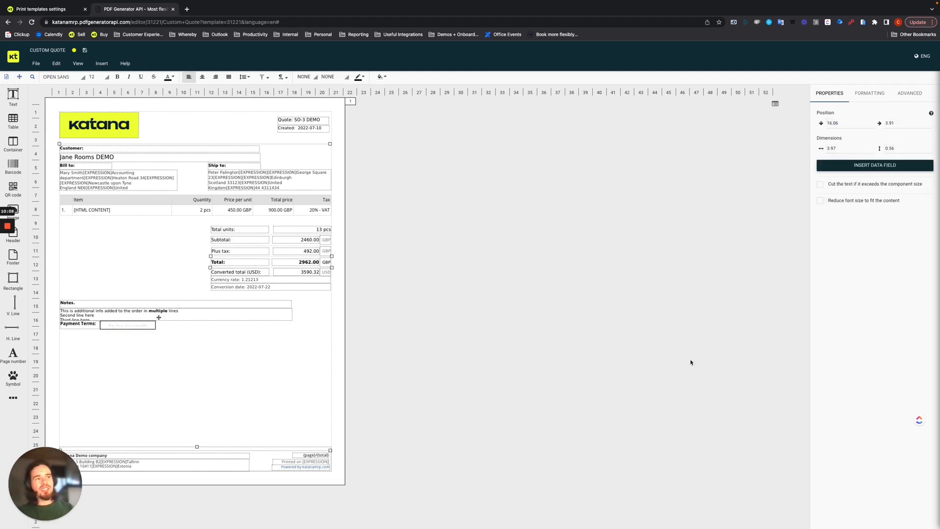
pyautogui.click(911, 94)
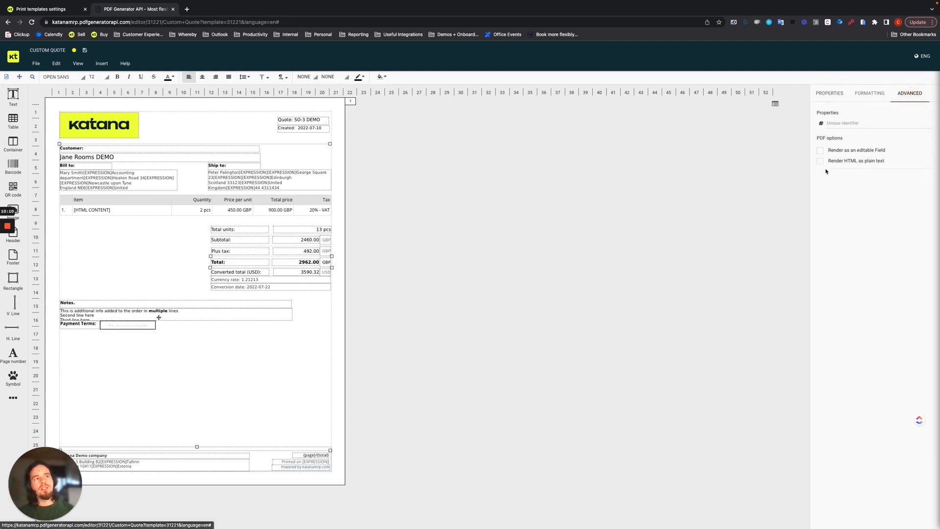
pyautogui.click(820, 150)
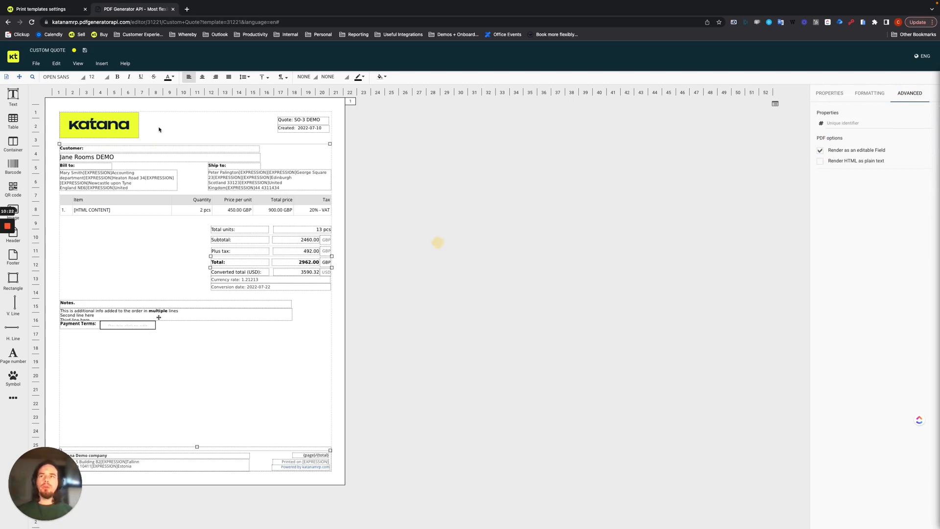
# Preview the quote, examine how the editable payment terms field is rendered, and close the preview.
pyautogui.click(41, 64)
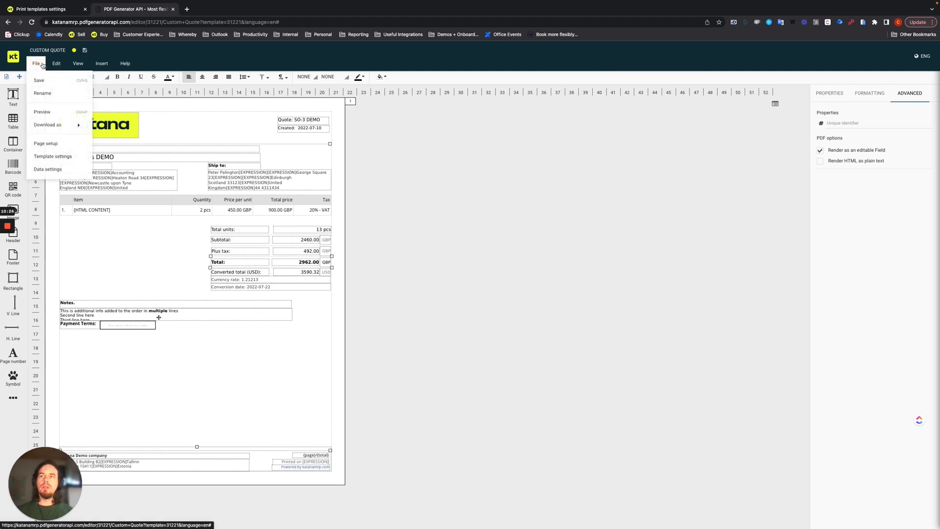
pyautogui.click(79, 65)
pyautogui.click(80, 83)
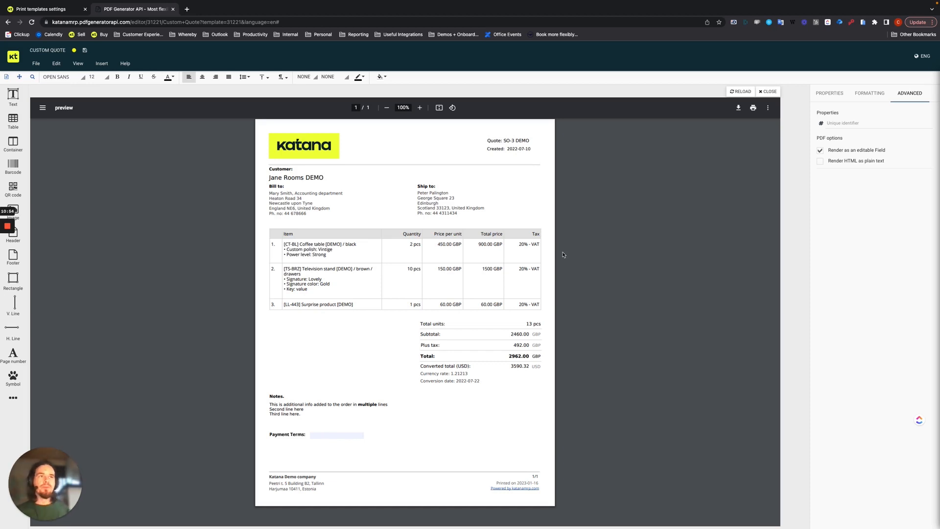
pyautogui.click(768, 92)
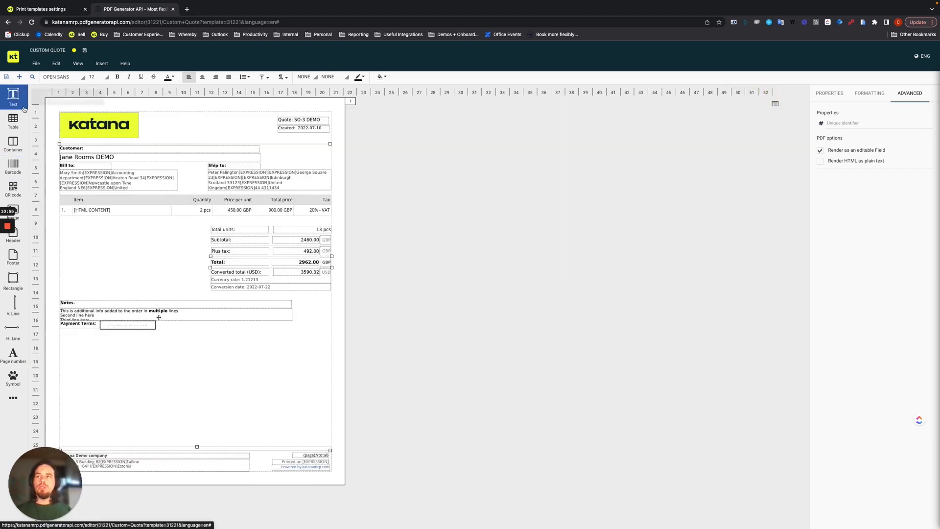
# Save the edited template, and switch back to Katana's print template settings to make the Quote COPY template visible.
pyautogui.click(36, 63)
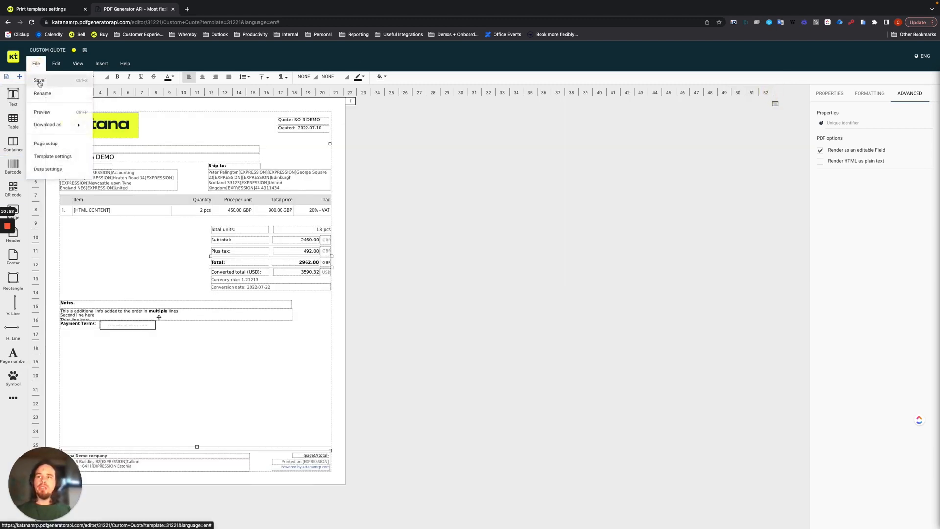
pyautogui.click(39, 80)
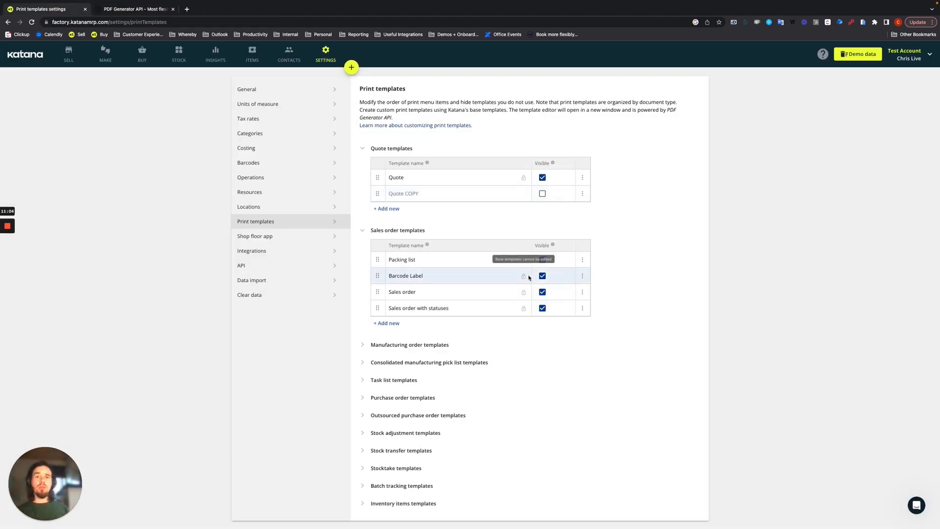
pyautogui.click(543, 194)
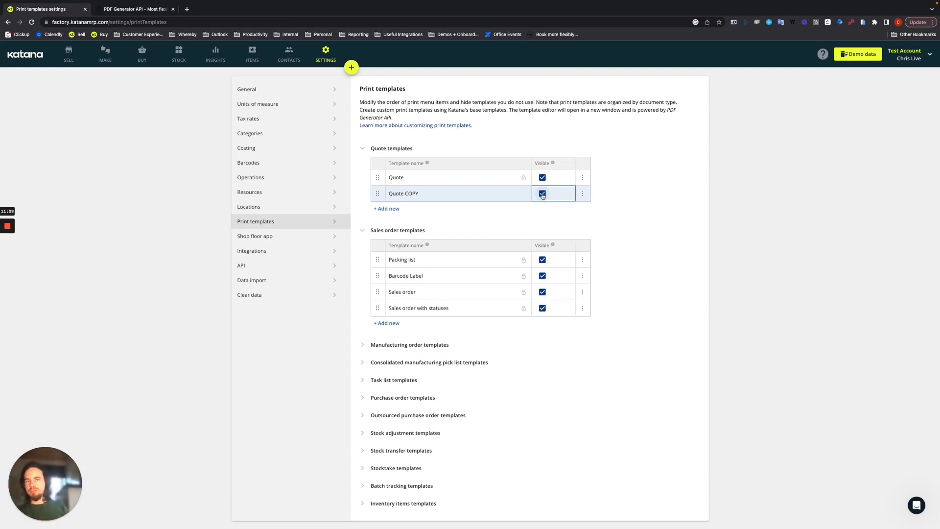
pyautogui.click(660, 306)
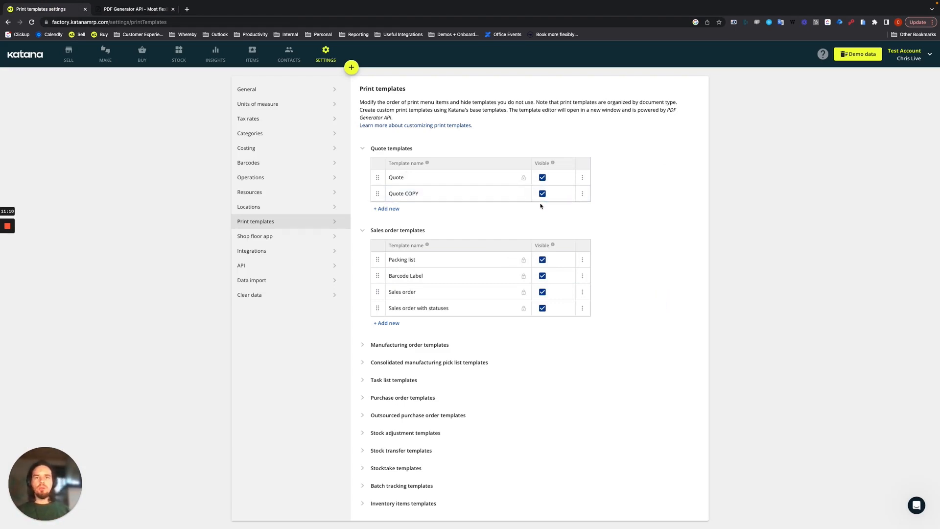
# Rename the Quote COPY template as "Custom Quote".
pyautogui.click(401, 194)
pyautogui.click(403, 194)
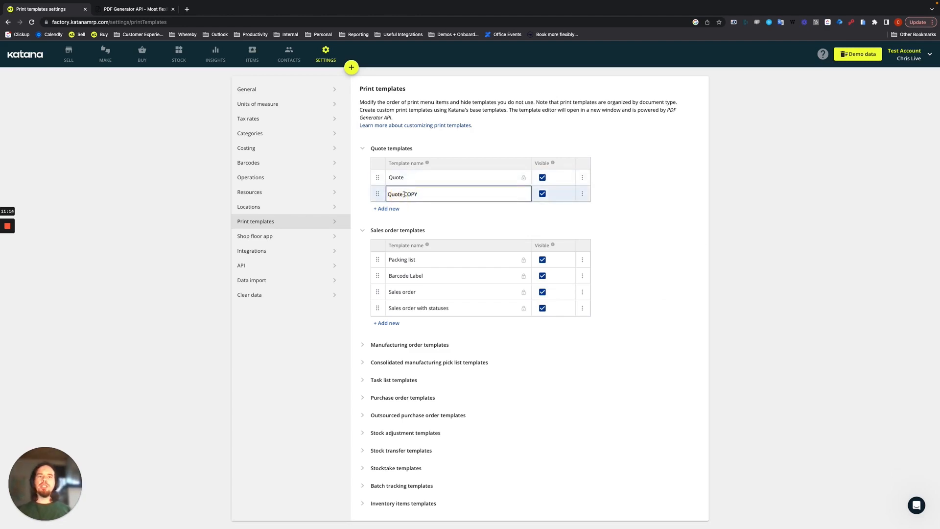
pyautogui.moveTo(404, 194); pyautogui.dragTo(421, 194)
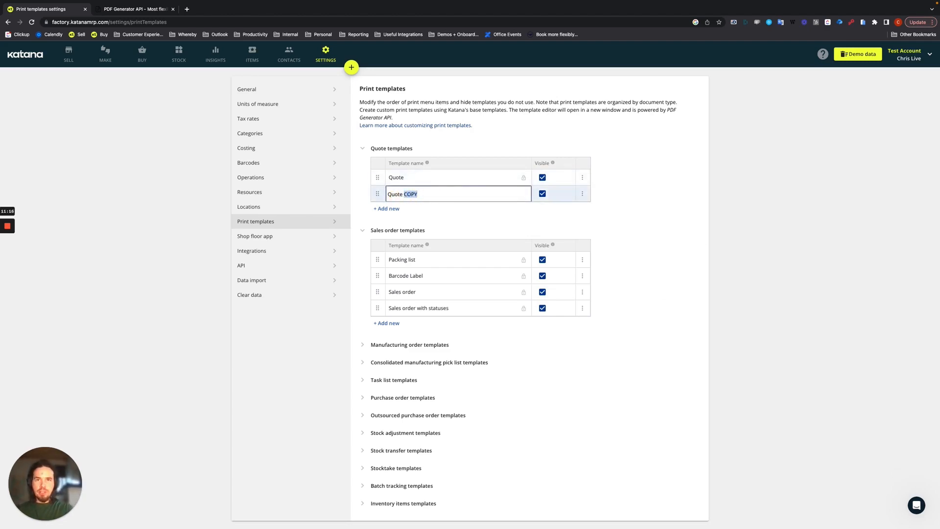
pyautogui.press('BackSpace')
pyautogui.press('BackSpace')
pyautogui.press('BackSpace')
pyautogui.press('BackSpace')
pyautogui.press('BackSpace')
pyautogui.press('BackSpace')
pyautogui.press('BackSpace')
pyautogui.write('Custome')
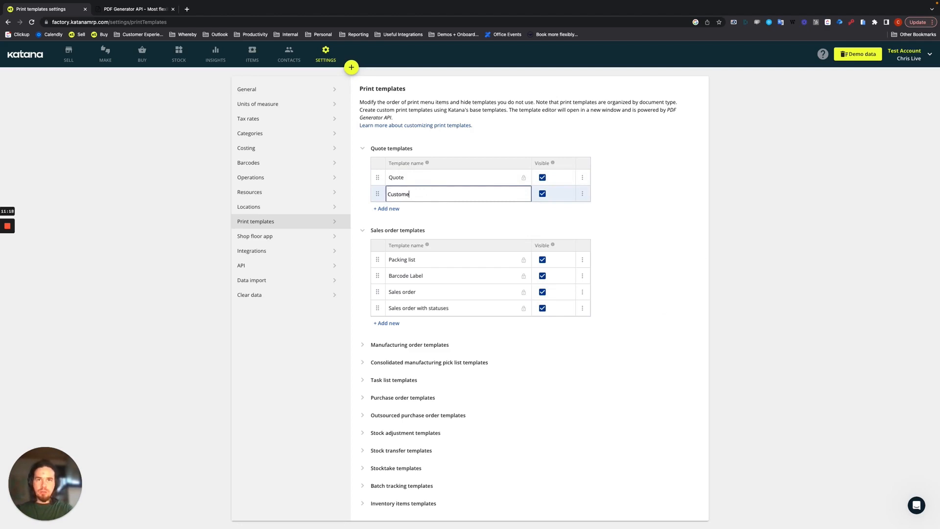
pyautogui.press('BackSpace')
pyautogui.write('Quote')
# Open the Custom Quote template for editing to check its saved layout, and close both template editor pages.
pyautogui.click(582, 194)
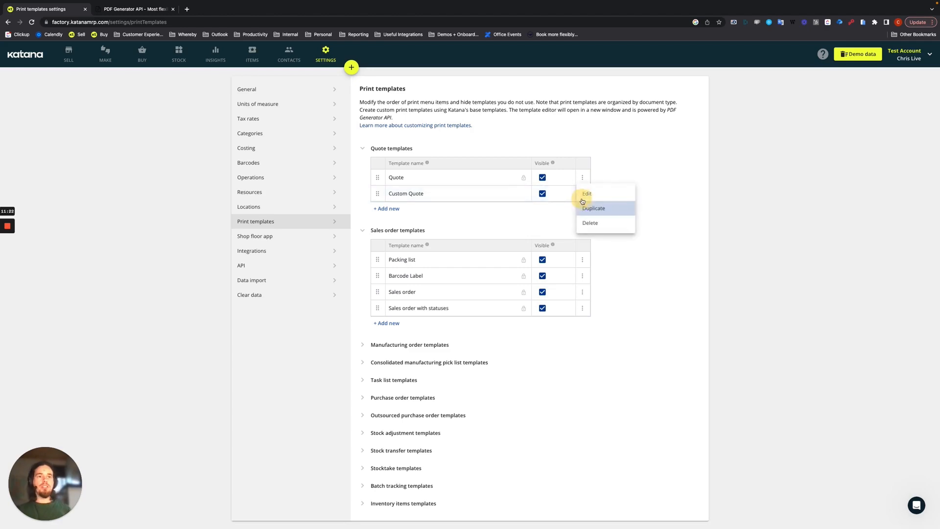
pyautogui.click(587, 194)
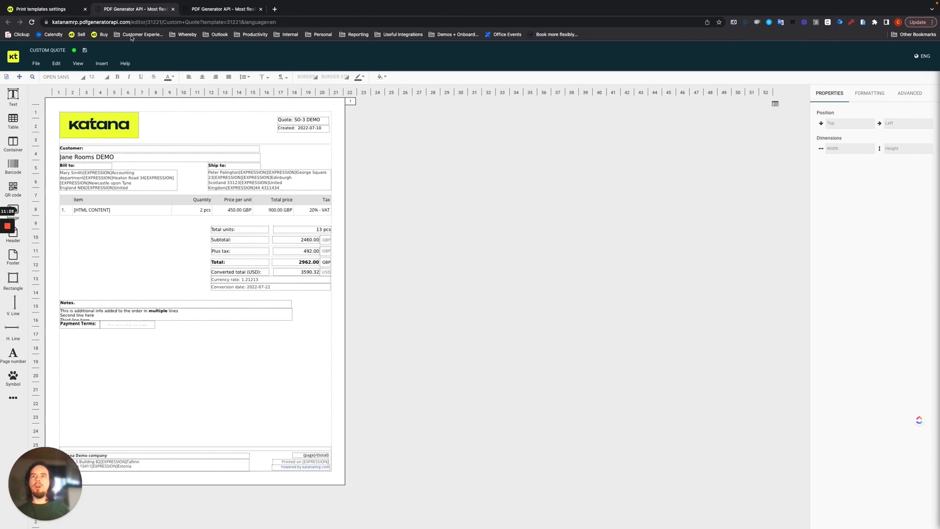
pyautogui.click(173, 9)
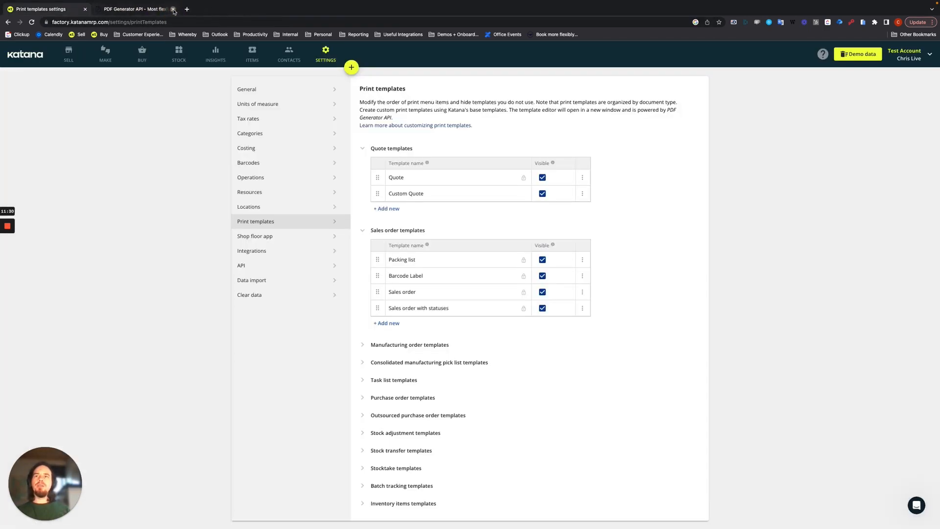
pyautogui.click(173, 9)
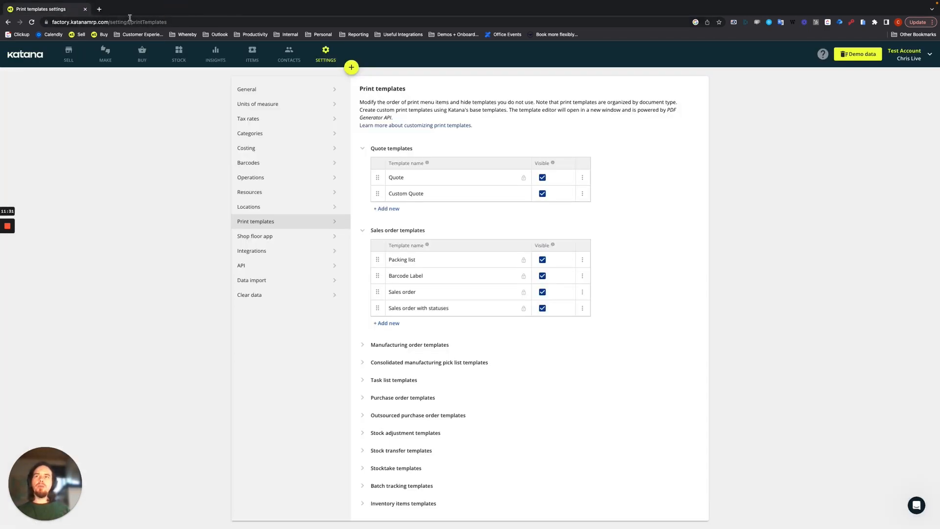
# Go to the list of sales quotes and create a new quote.
pyautogui.click(69, 55)
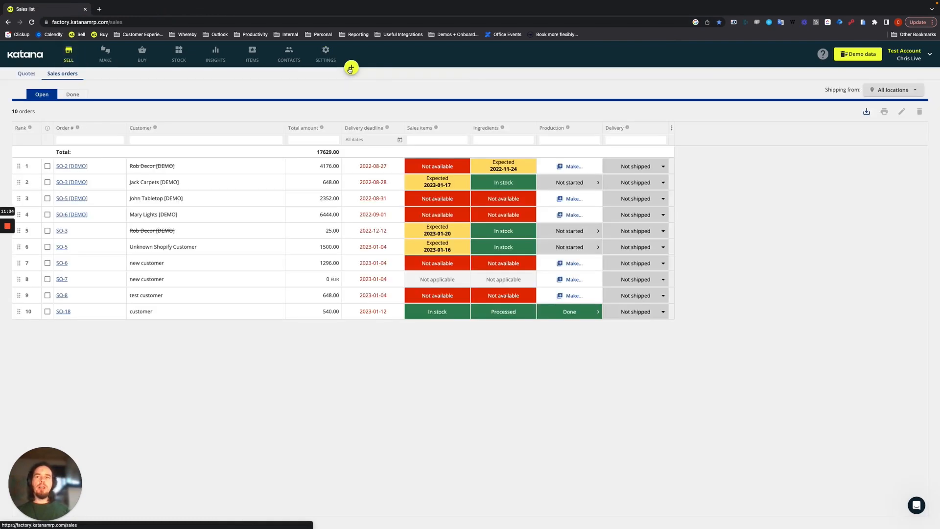
pyautogui.click(350, 68)
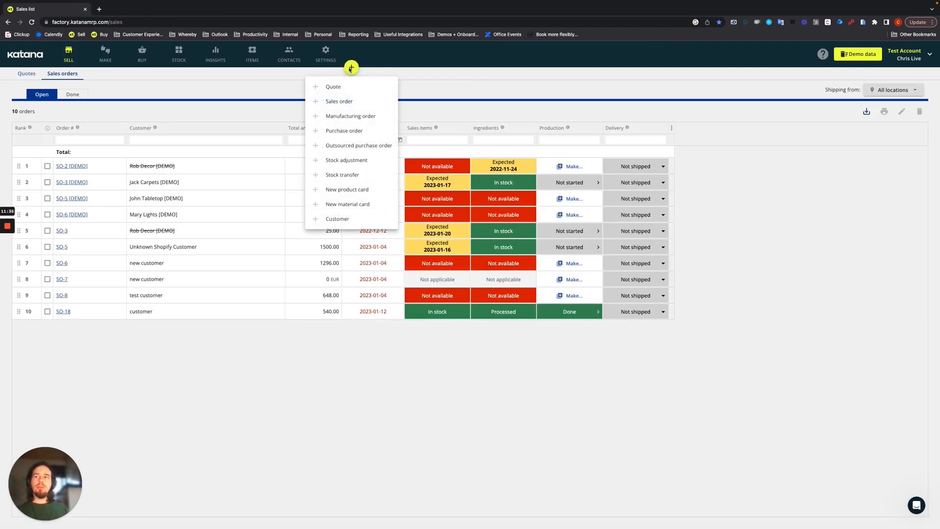
pyautogui.click(25, 76)
pyautogui.click(27, 74)
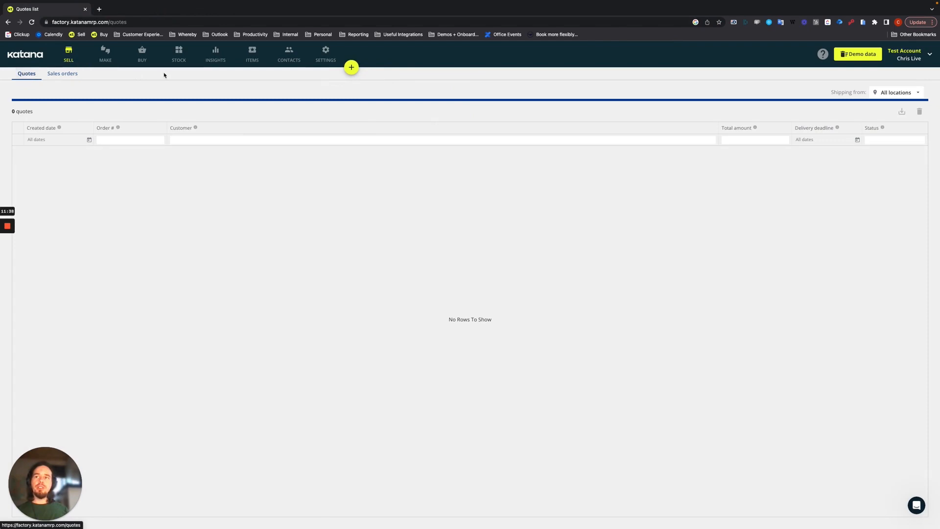
pyautogui.click(351, 67)
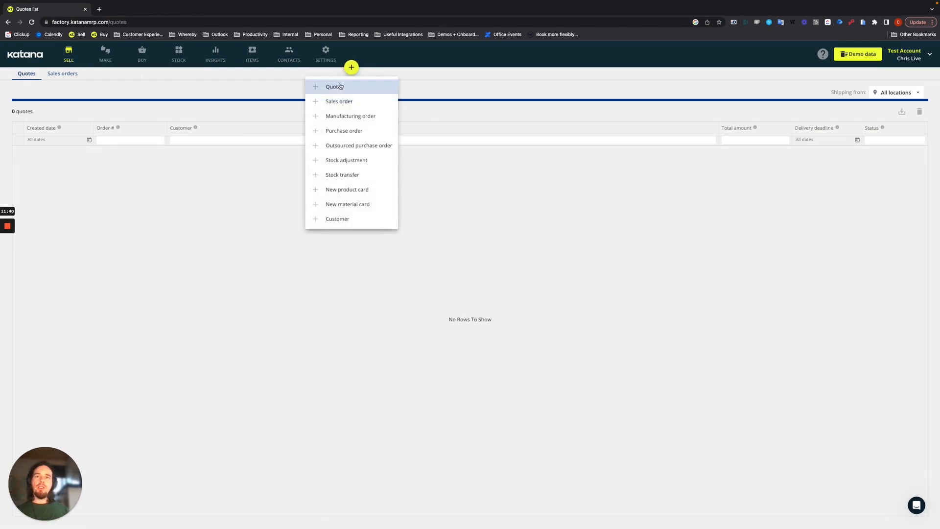
pyautogui.click(338, 86)
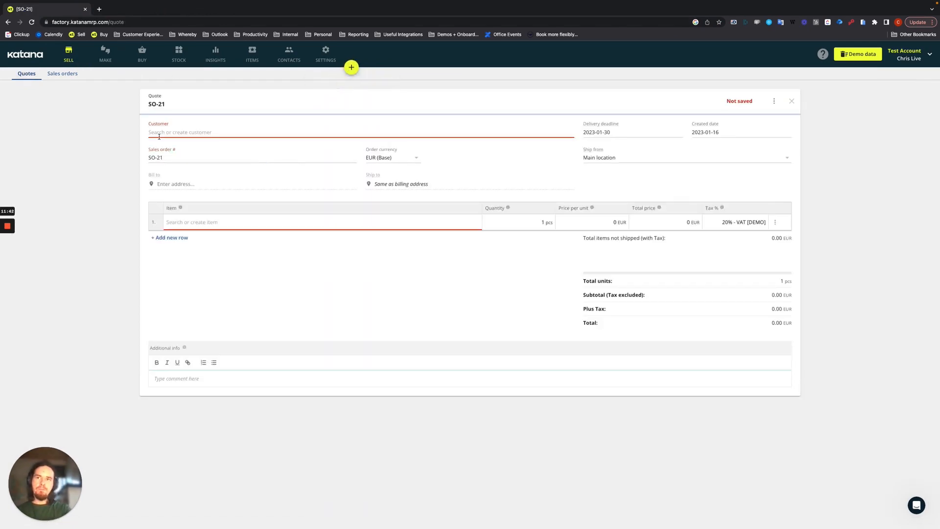
# Search for the existing demo customer by first name and assign the matching record as the quote's customer.
pyautogui.click(160, 137)
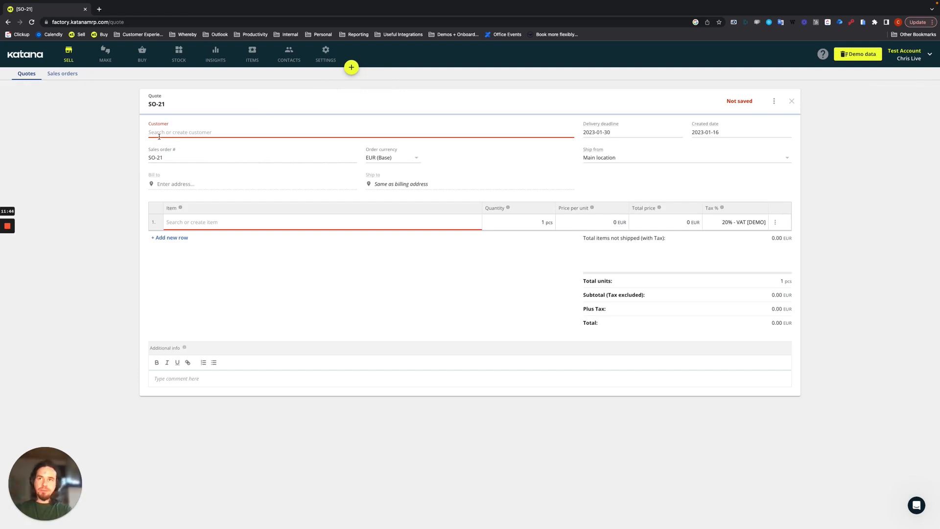
pyautogui.write('jane')
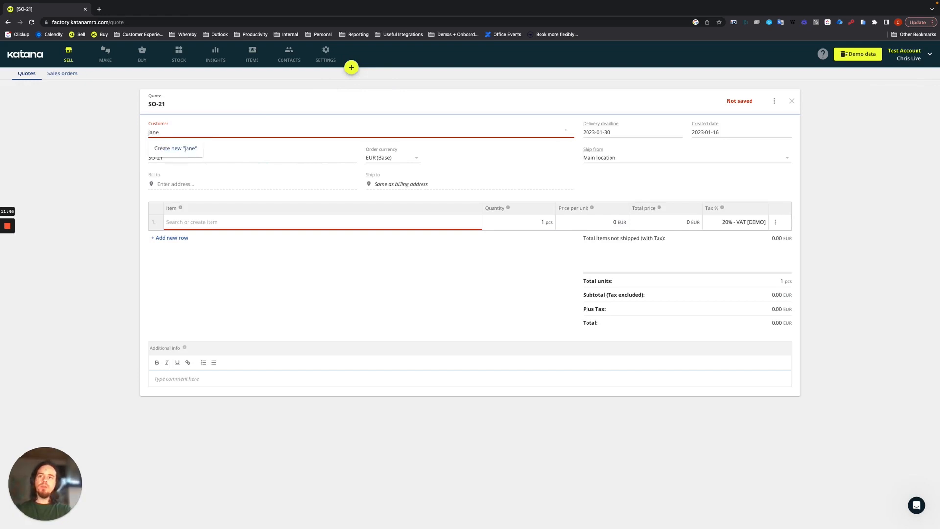
pyautogui.click(182, 149)
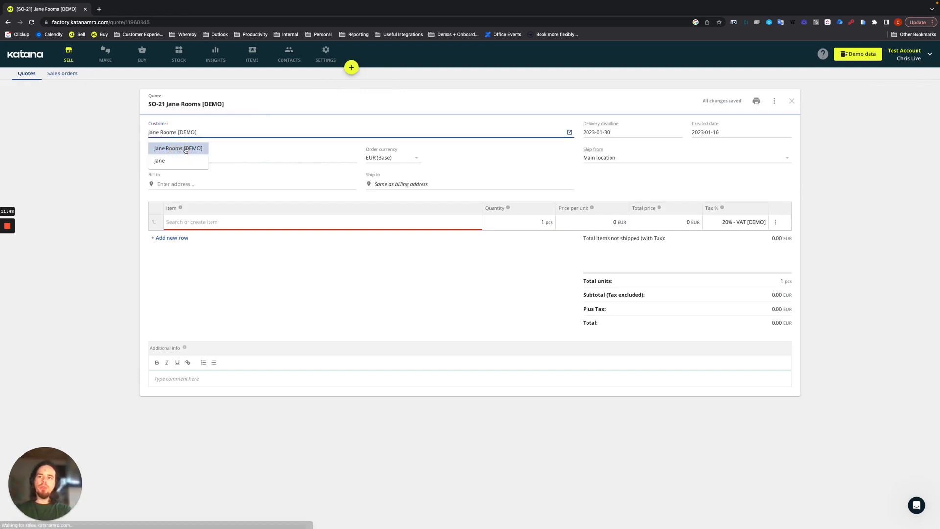
pyautogui.click(211, 219)
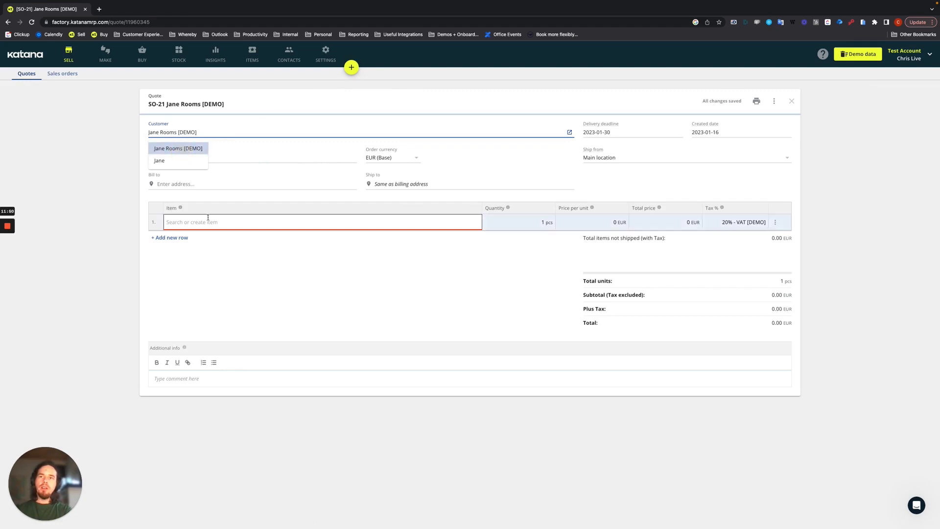
pyautogui.click(176, 184)
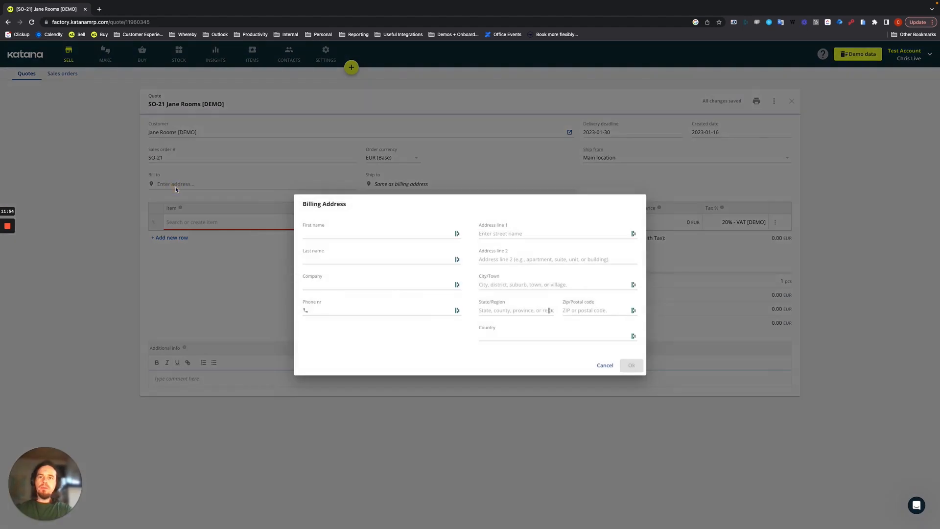
pyautogui.click(607, 365)
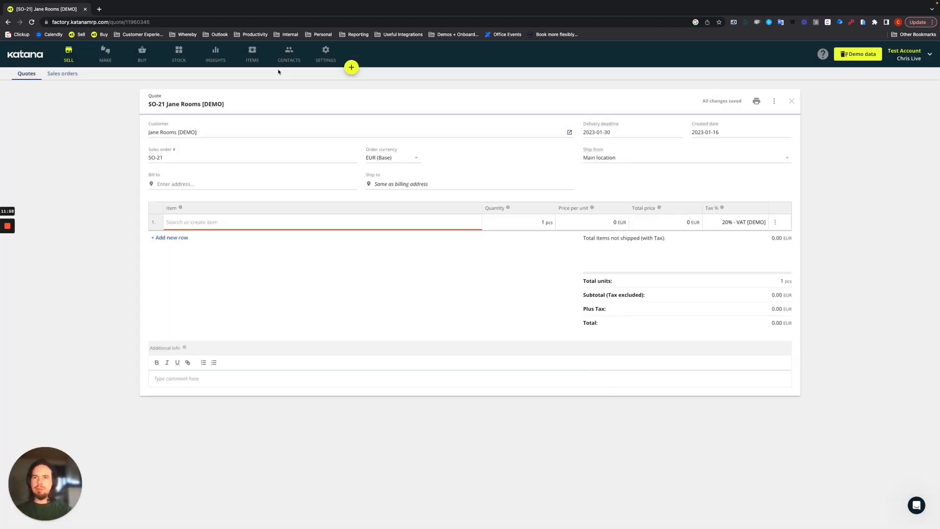
# Add the item "[DT-CO] Dining table [DEMO] / cognac" to the quote and generate its printout with the Custom Quote template.
pyautogui.click(180, 220)
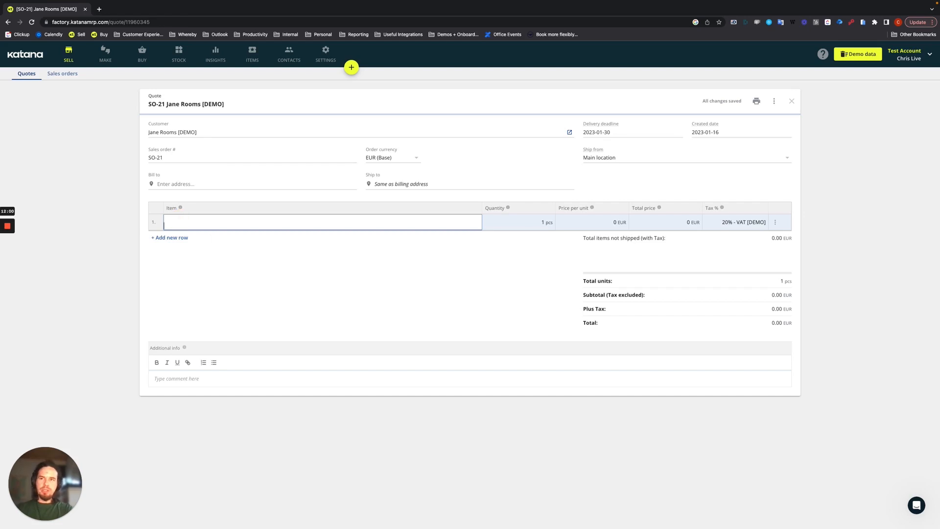
pyautogui.write('table')
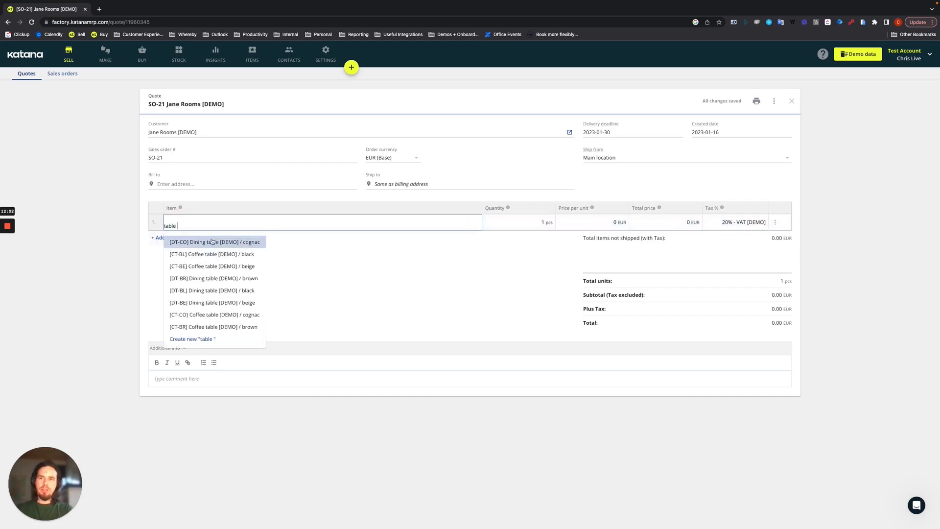
pyautogui.click(240, 243)
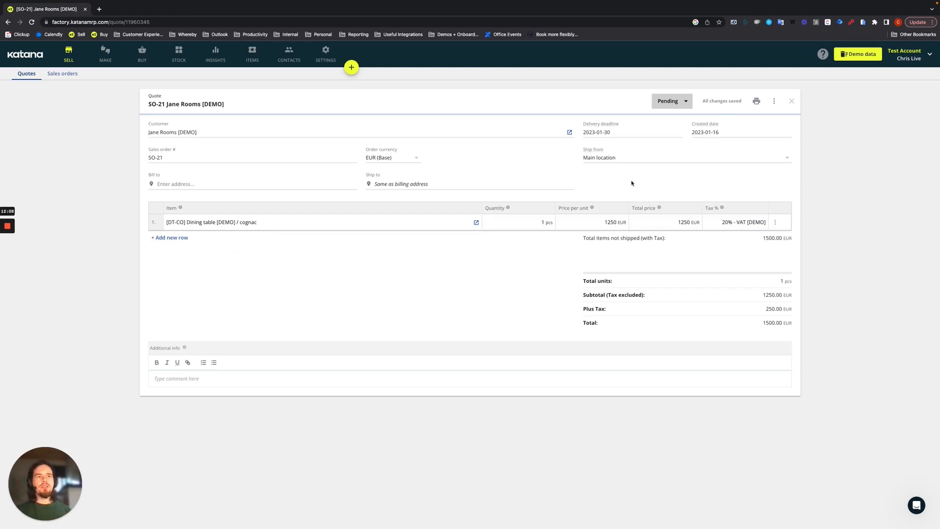
pyautogui.click(757, 101)
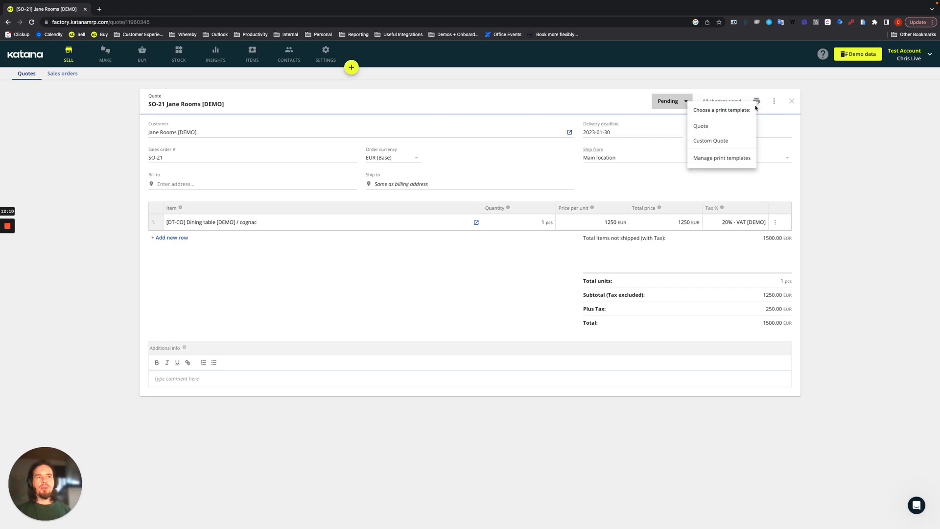
pyautogui.click(720, 141)
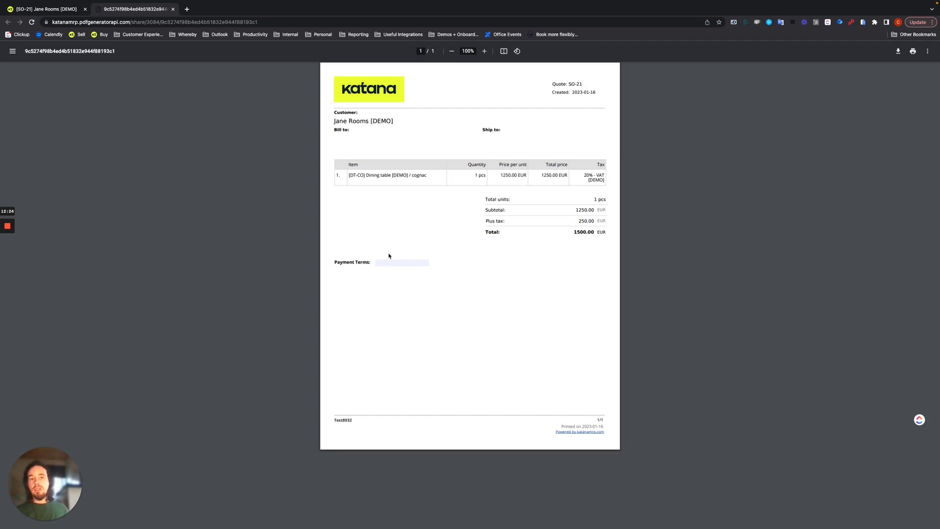
# Fill in the editable Payment Terms field of the printed quote with "Net 30".
pyautogui.click(410, 262)
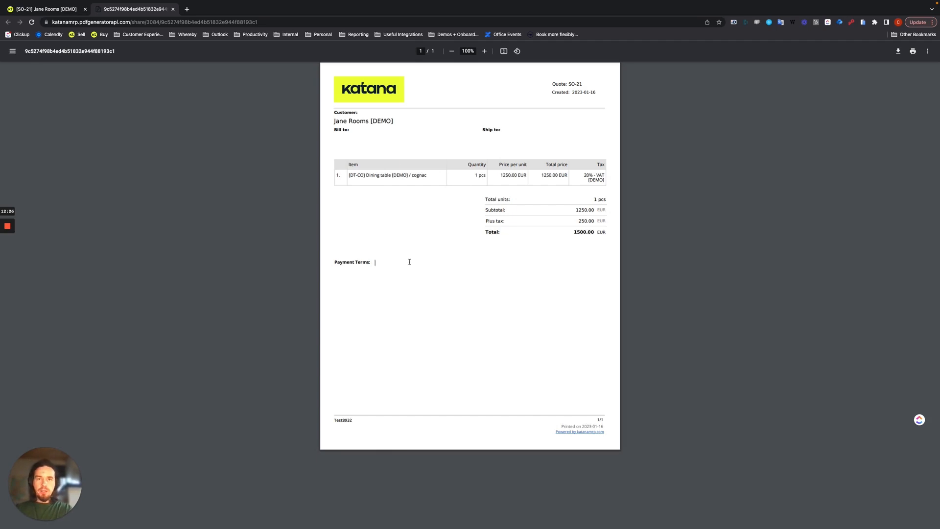
pyautogui.write('Pay')
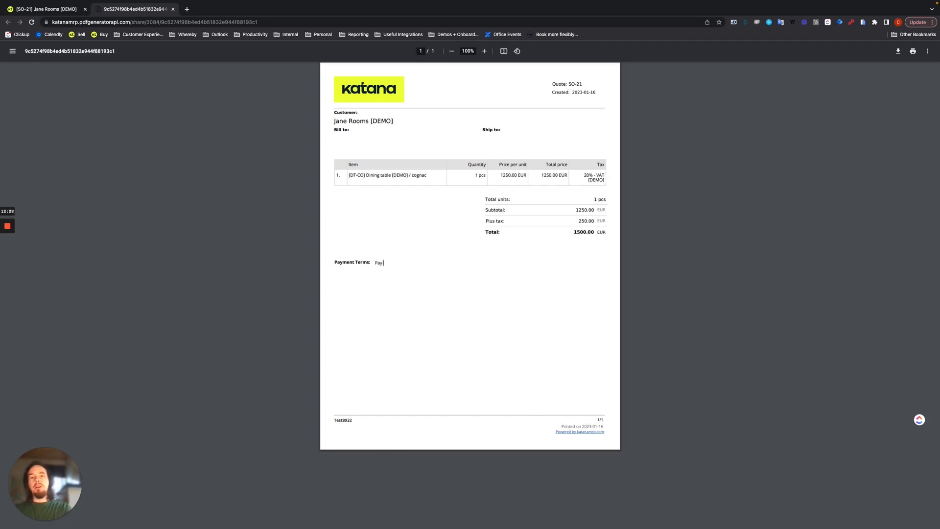
pyautogui.write(' upfrt')
pyautogui.press('BackSpace')
pyautogui.press('BackSpace')
pyautogui.press('BackSpace')
pyautogui.press('BackSpace')
pyautogui.press('BackSpace')
pyautogui.press('BackSpace')
pyautogui.press('BackSpace')
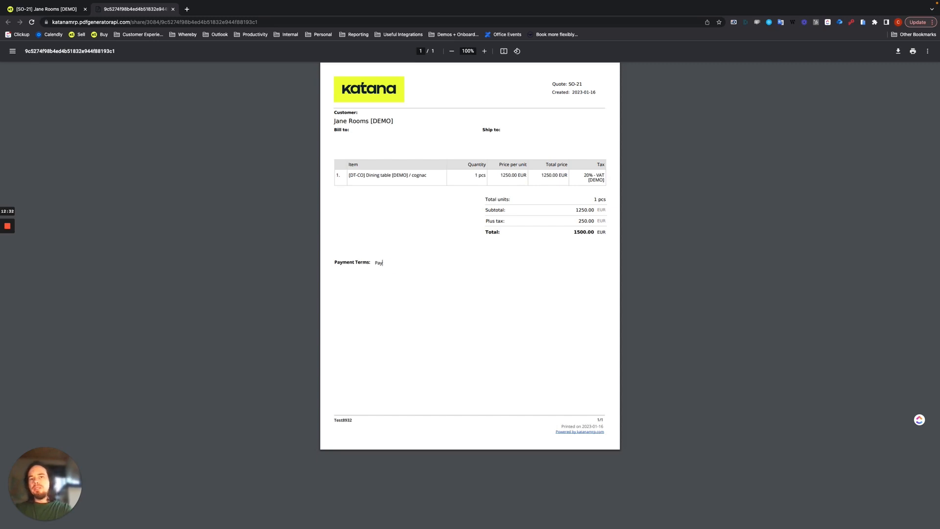
pyautogui.write('Net 30')
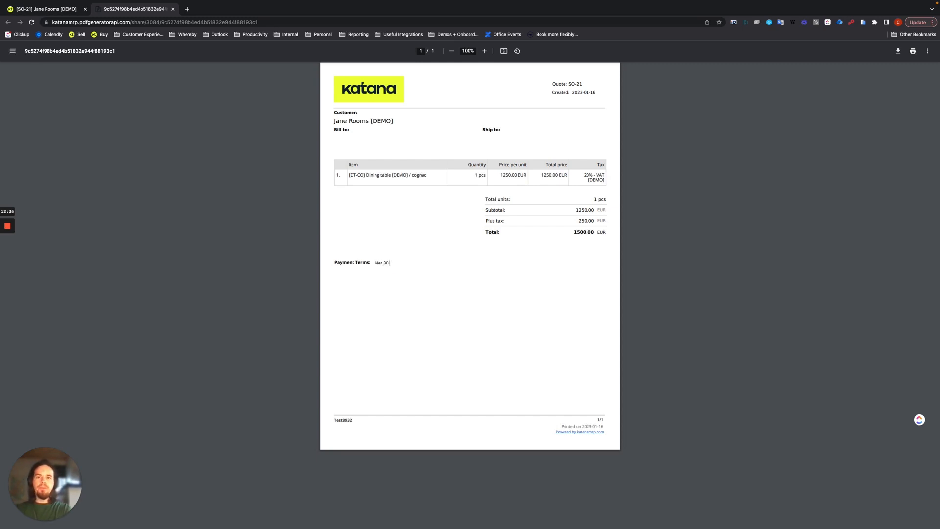
pyautogui.click(413, 312)
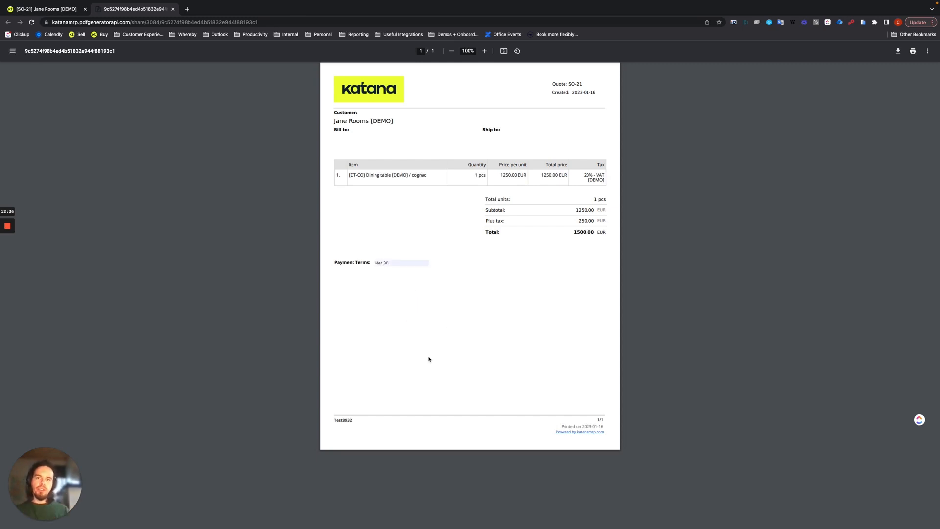